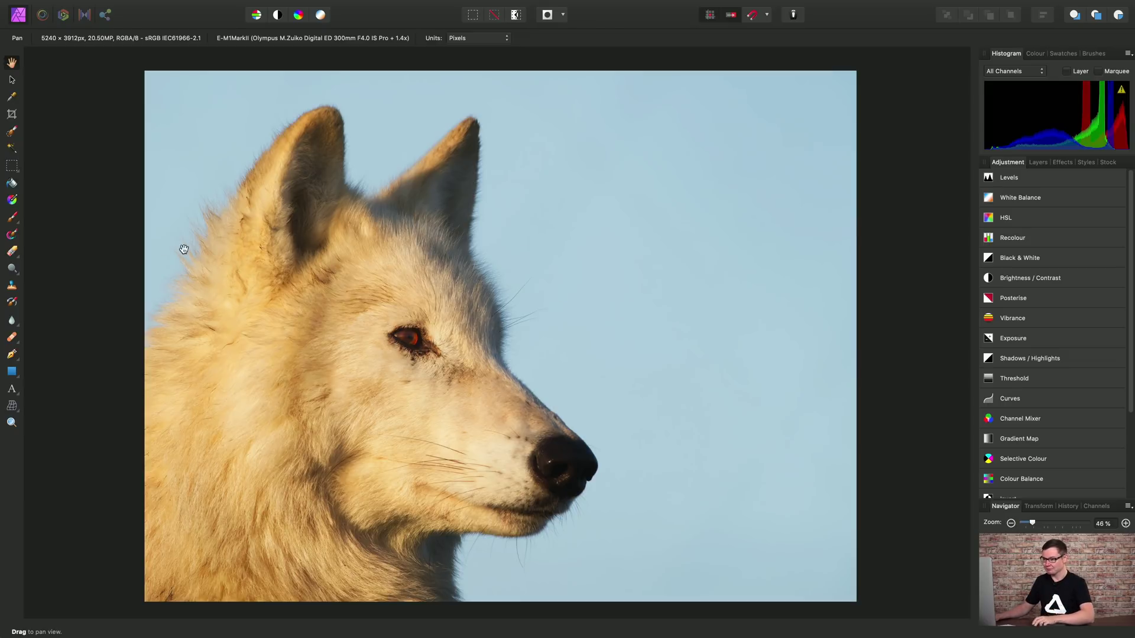
Paint a rough selection over the wolf's head with a 394 px Selection Brush
{"action": "scroll", "coordinate": [162, 248], "scroll_direction": "up", "scroll_amount": 6}
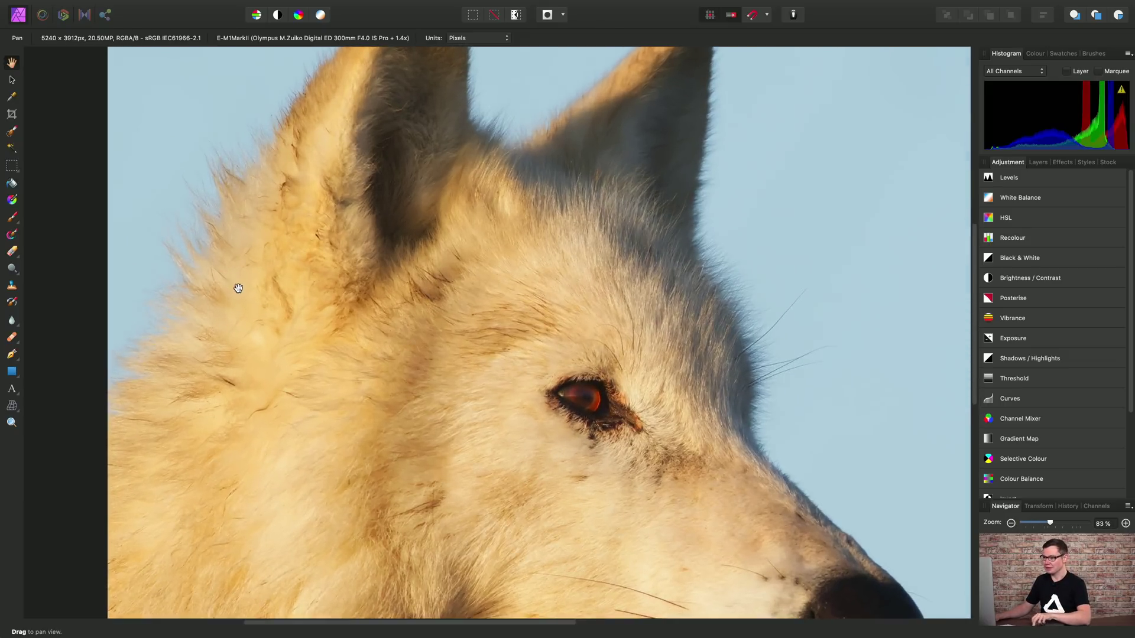
{"action": "scroll", "coordinate": [239, 289], "scroll_direction": "up", "scroll_amount": 3}
{"action": "scroll", "coordinate": [267, 300], "scroll_direction": "up", "scroll_amount": 3}
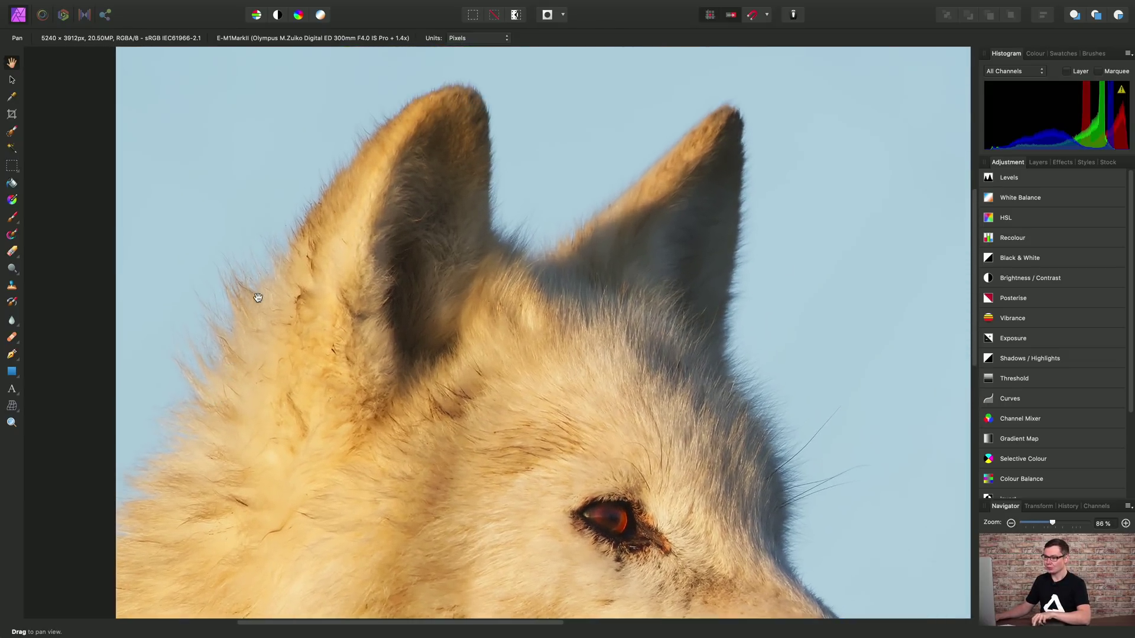
{"action": "scroll", "coordinate": [469, 112], "scroll_direction": "right", "scroll_amount": 5}
{"action": "scroll", "coordinate": [469, 111], "scroll_direction": "up", "scroll_amount": 2}
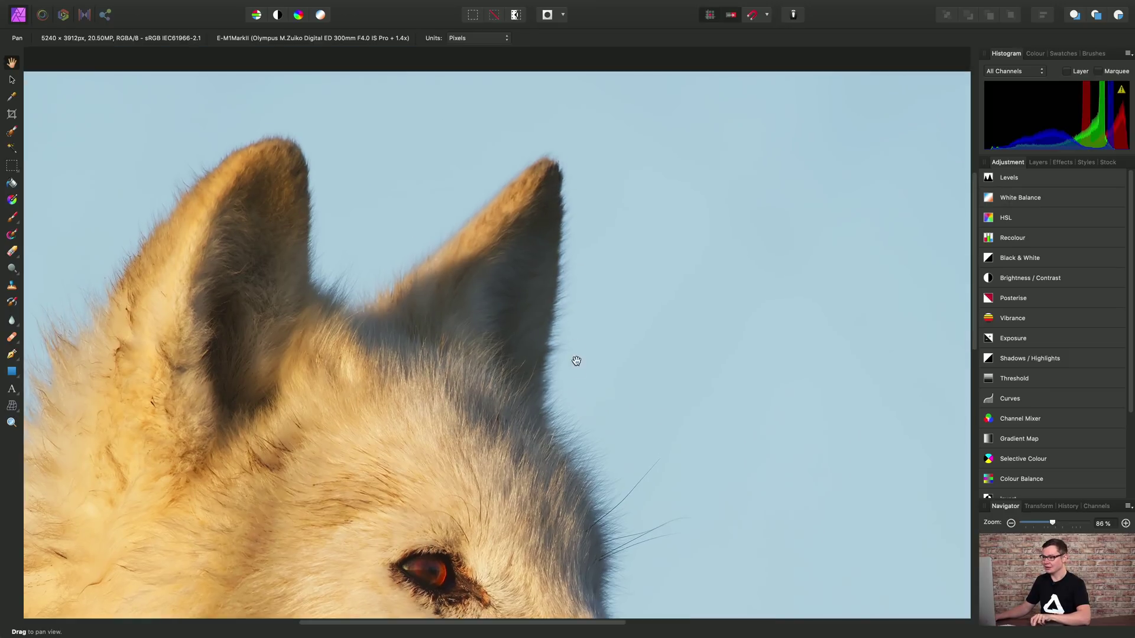
{"action": "scroll", "coordinate": [576, 368], "scroll_direction": "down", "scroll_amount": 5}
{"action": "scroll", "coordinate": [577, 368], "scroll_direction": "right", "scroll_amount": 4}
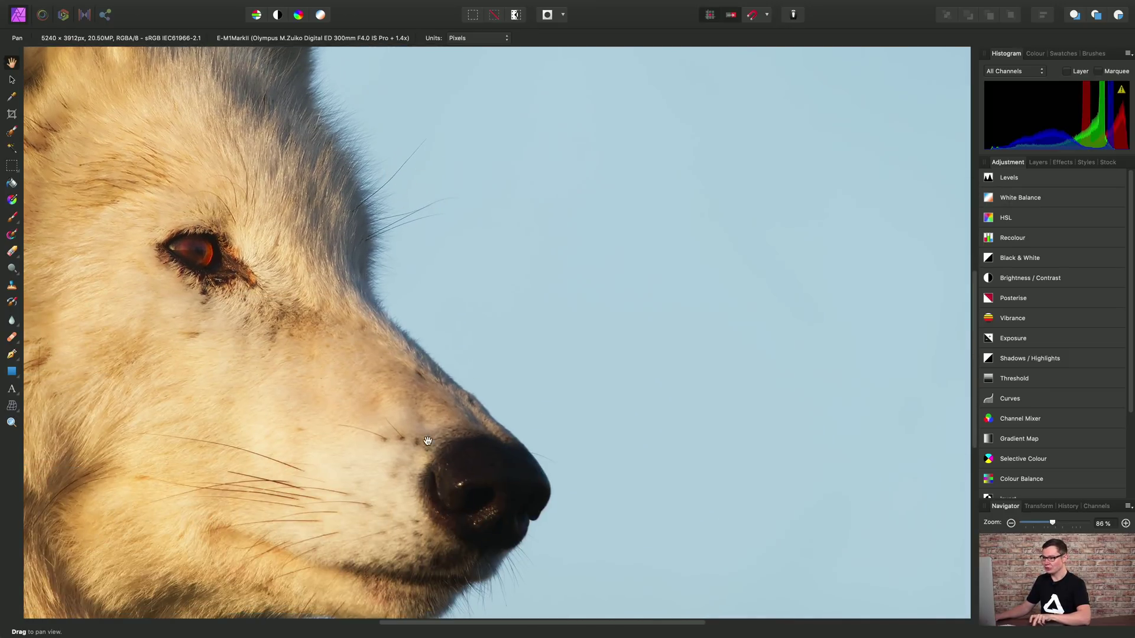
{"action": "scroll", "coordinate": [504, 352], "scroll_direction": "down", "scroll_amount": 5}
{"action": "scroll", "coordinate": [505, 352], "scroll_direction": "left", "scroll_amount": 2}
{"action": "left_click_drag", "start_coordinate": [574, 366], "coordinate": [552, 458]}
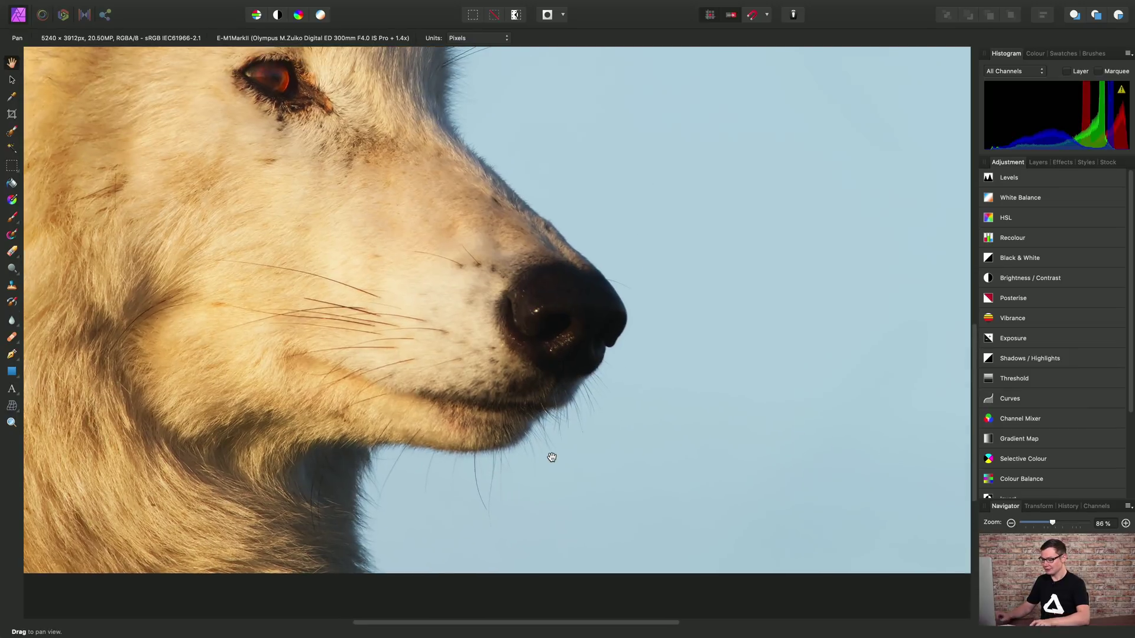
{"action": "key", "text": "super+0"}
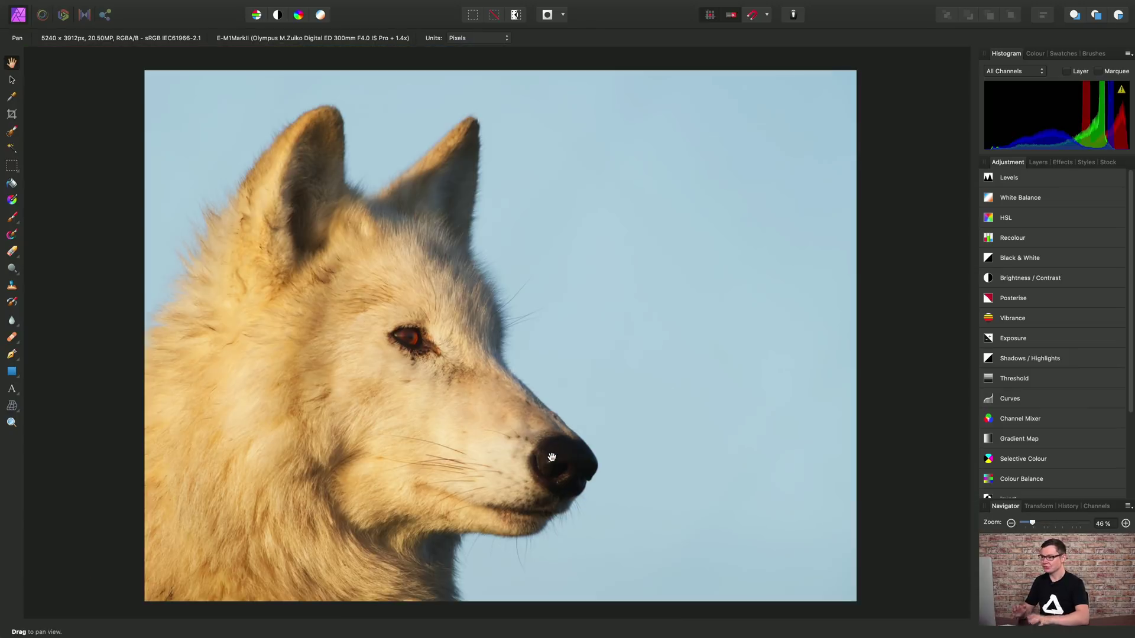
{"action": "left_click", "coordinate": [12, 133]}
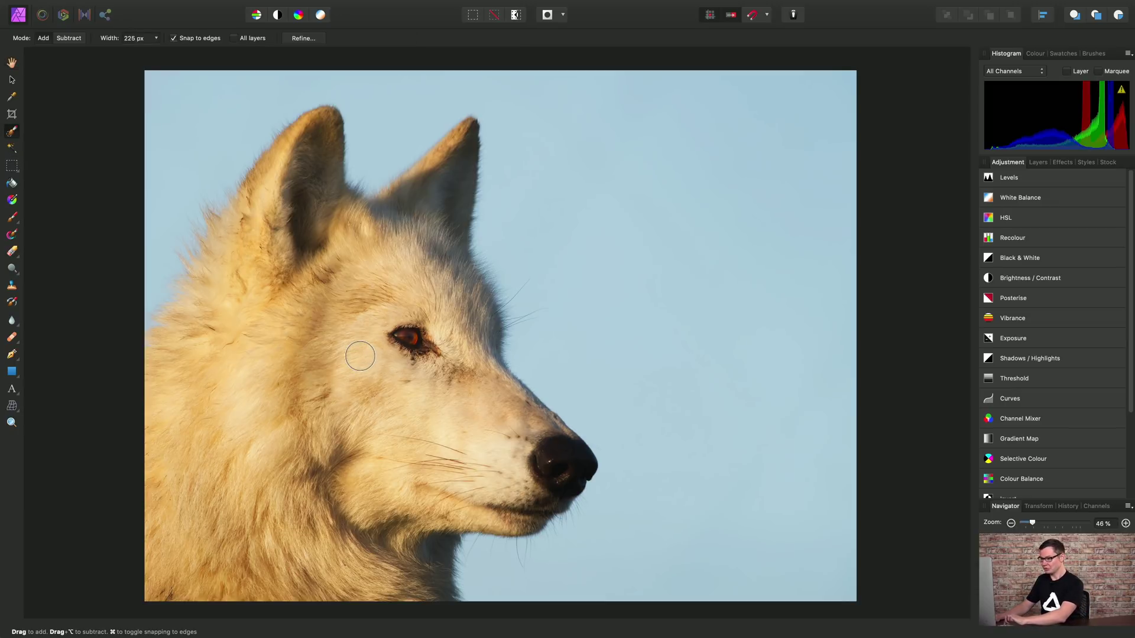
{"action": "key", "text": "bracketright"}
{"action": "key", "text": "bracketright"}
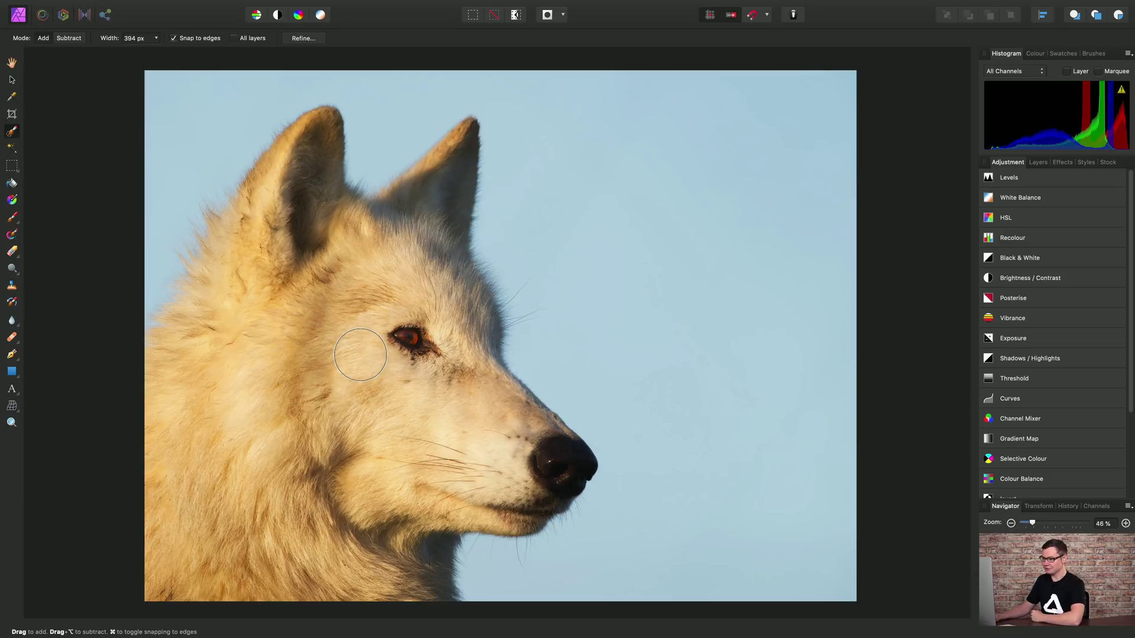
{"action": "mouse_move", "coordinate": [360, 355]}
{"action": "left_mouse_down"}
{"action": "mouse_move", "coordinate": [295, 232]}
{"action": "mouse_move", "coordinate": [367, 260]}
{"action": "mouse_move", "coordinate": [447, 173]}
{"action": "mouse_move", "coordinate": [411, 230]}
{"action": "mouse_move", "coordinate": [238, 278]}
{"action": "mouse_move", "coordinate": [161, 430]}
{"action": "mouse_move", "coordinate": [162, 480]}
{"action": "mouse_move", "coordinate": [192, 553]}
{"action": "mouse_move", "coordinate": [283, 554]}
{"action": "mouse_move", "coordinate": [366, 459]}
{"action": "mouse_move", "coordinate": [351, 346]}
{"action": "mouse_move", "coordinate": [375, 321]}
{"action": "mouse_move", "coordinate": [467, 436]}
{"action": "left_mouse_up"}
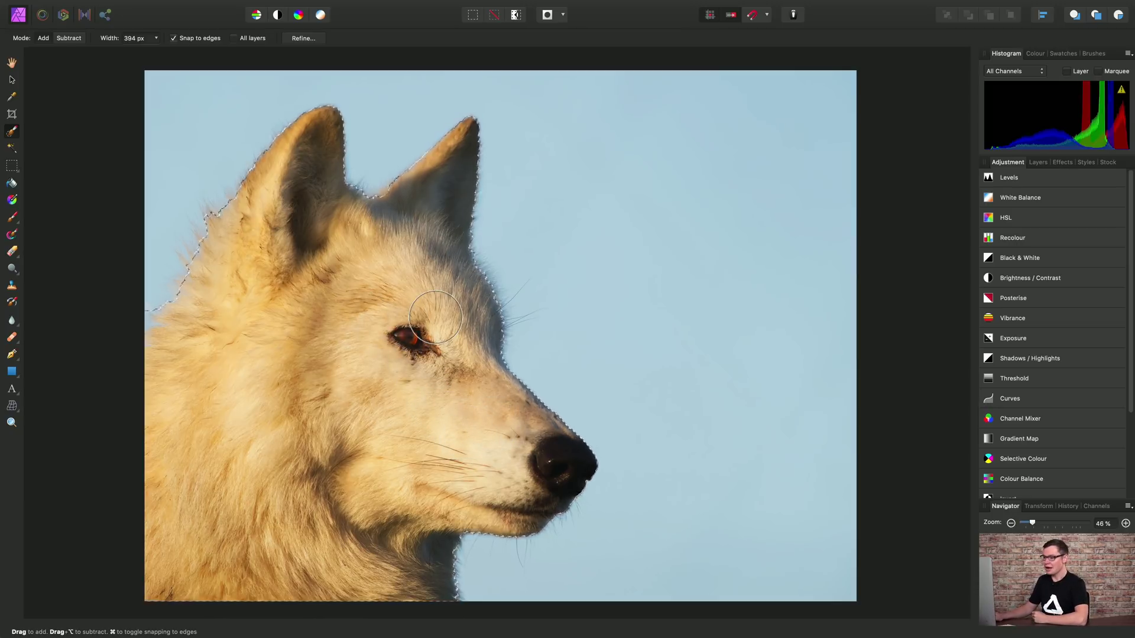
In Refine Selection, paint 354 px Matte strokes along the wolf's left fur edge
{"action": "left_click", "coordinate": [303, 37]}
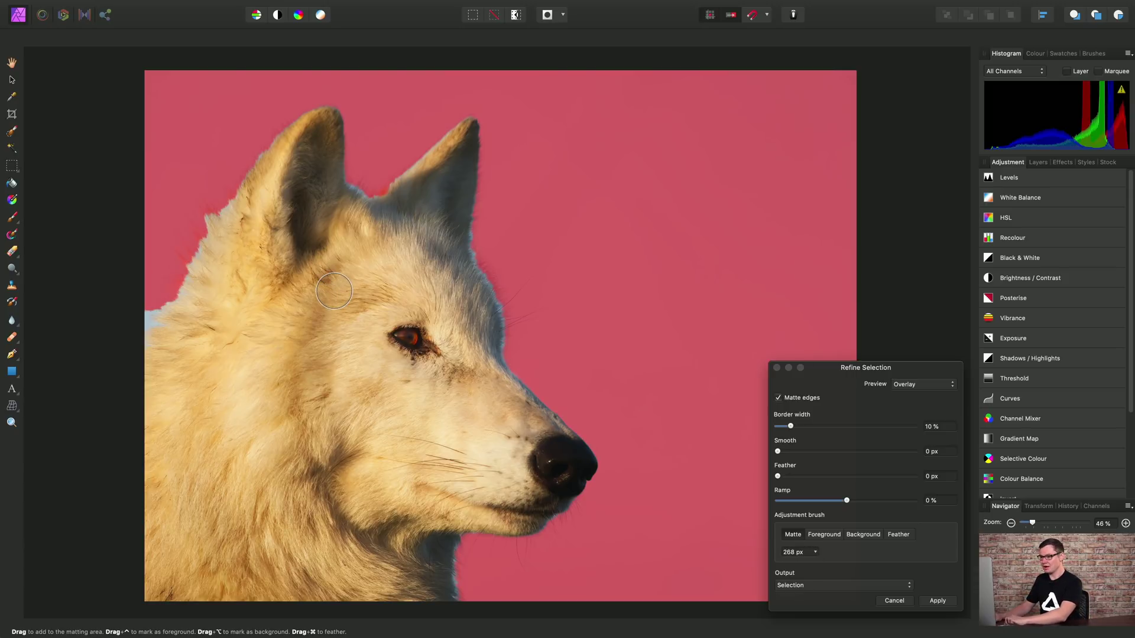
{"action": "key", "text": "bracketright"}
{"action": "key", "text": "bracketright"}
{"action": "key", "text": "bracketright"}
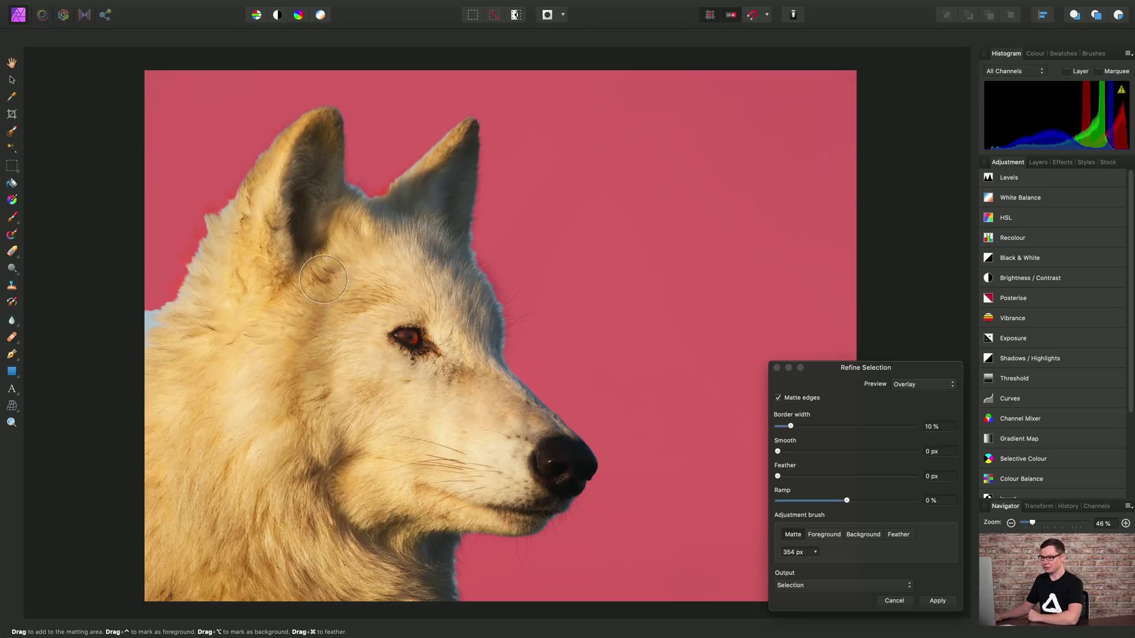
{"action": "mouse_move", "coordinate": [140, 331]}
{"action": "left_mouse_down"}
{"action": "mouse_move", "coordinate": [280, 107]}
{"action": "mouse_move", "coordinate": [338, 102]}
{"action": "mouse_move", "coordinate": [353, 119]}
{"action": "mouse_move", "coordinate": [357, 171]}
{"action": "mouse_move", "coordinate": [381, 175]}
{"action": "mouse_move", "coordinate": [464, 105]}
{"action": "mouse_move", "coordinate": [494, 116]}
{"action": "mouse_move", "coordinate": [499, 139]}
{"action": "mouse_move", "coordinate": [482, 226]}
{"action": "mouse_move", "coordinate": [524, 311]}
{"action": "mouse_move", "coordinate": [519, 293]}
{"action": "mouse_move", "coordinate": [517, 350]}
{"action": "mouse_move", "coordinate": [608, 458]}
{"action": "mouse_move", "coordinate": [602, 490]}
{"action": "mouse_move", "coordinate": [565, 536]}
{"action": "mouse_move", "coordinate": [473, 554]}
{"action": "mouse_move", "coordinate": [466, 607]}
{"action": "mouse_move", "coordinate": [467, 565]}
{"action": "mouse_move", "coordinate": [486, 547]}
{"action": "mouse_move", "coordinate": [557, 539]}
{"action": "mouse_move", "coordinate": [574, 521]}
{"action": "mouse_move", "coordinate": [515, 547]}
{"action": "mouse_move", "coordinate": [533, 548]}
{"action": "mouse_move", "coordinate": [520, 549]}
{"action": "mouse_move", "coordinate": [612, 458]}
{"action": "left_mouse_up"}
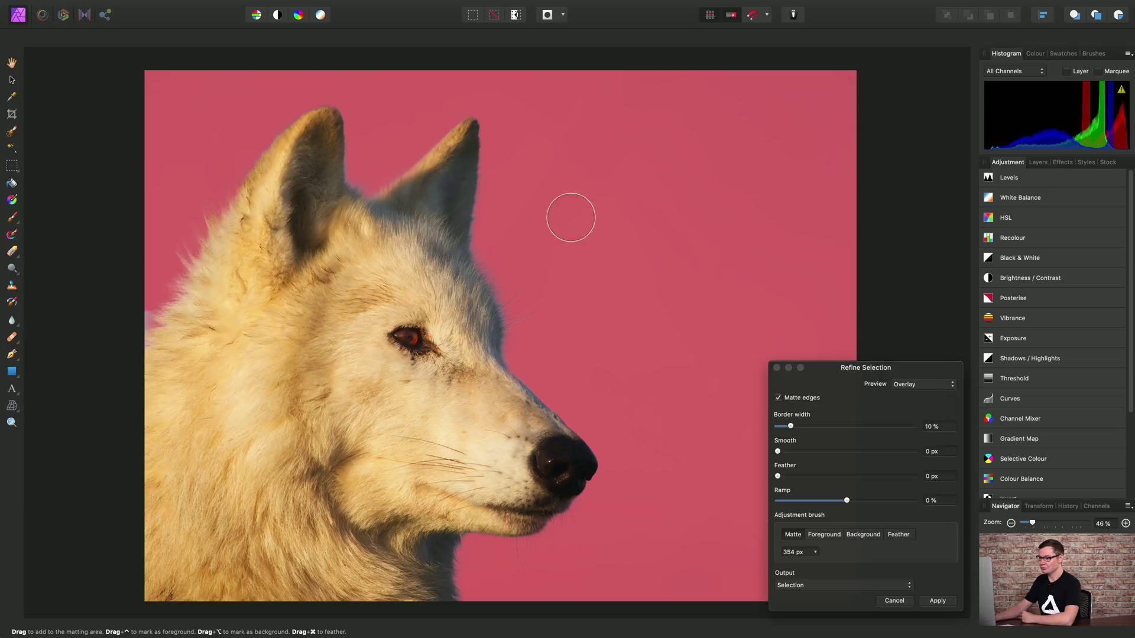
Compare the Black matte, White matte and Transparent previews, then settle on Black and white
{"action": "left_click", "coordinate": [923, 385]}
{"action": "left_click", "coordinate": [932, 395]}
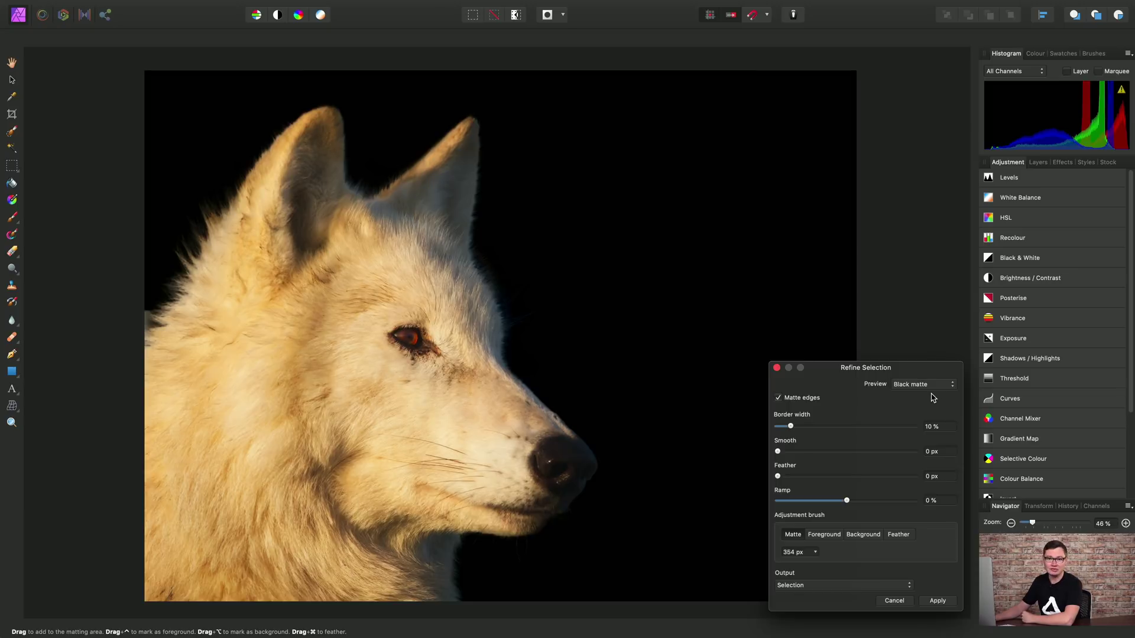
{"action": "left_click", "coordinate": [931, 385]}
{"action": "left_click", "coordinate": [932, 394]}
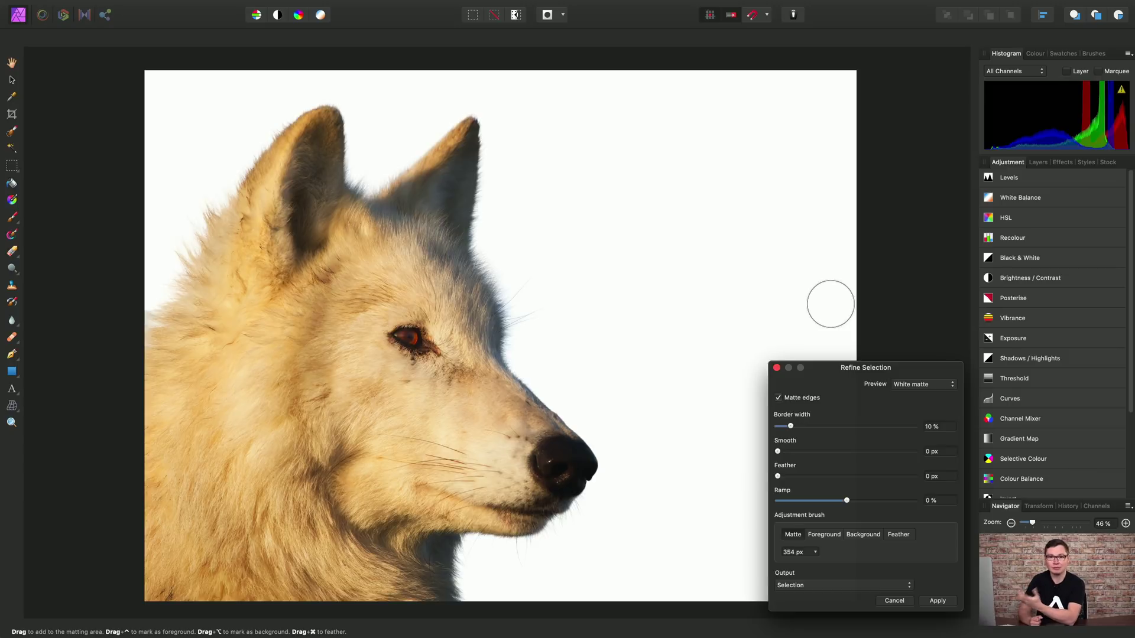
{"action": "left_click", "coordinate": [924, 389]}
{"action": "left_click", "coordinate": [922, 393]}
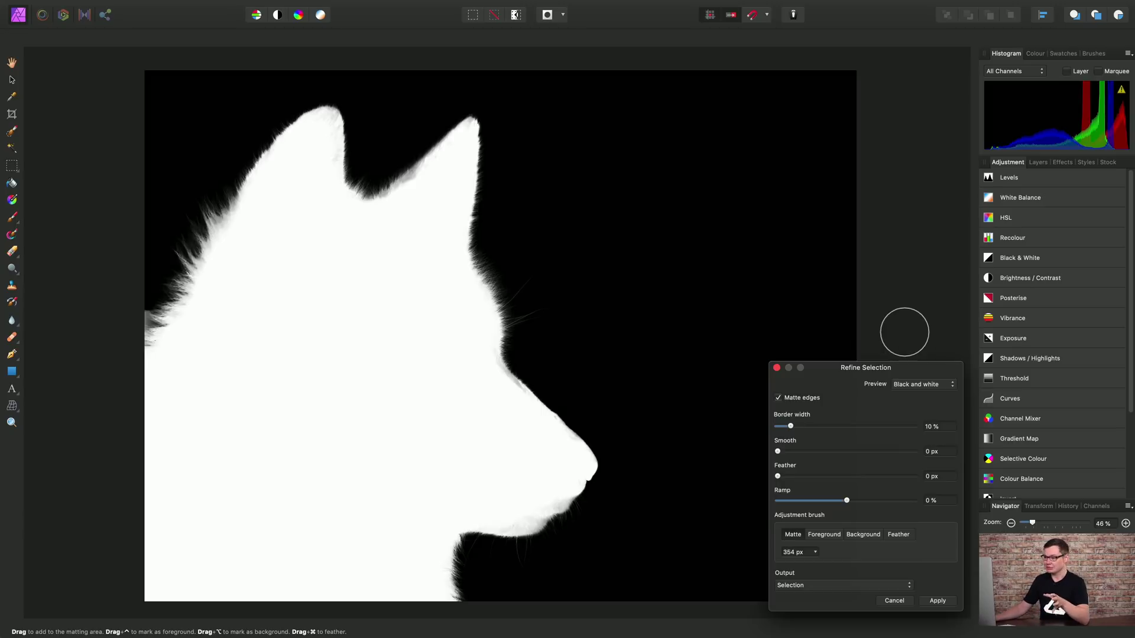
{"action": "left_click", "coordinate": [921, 384]}
{"action": "left_click", "coordinate": [921, 394]}
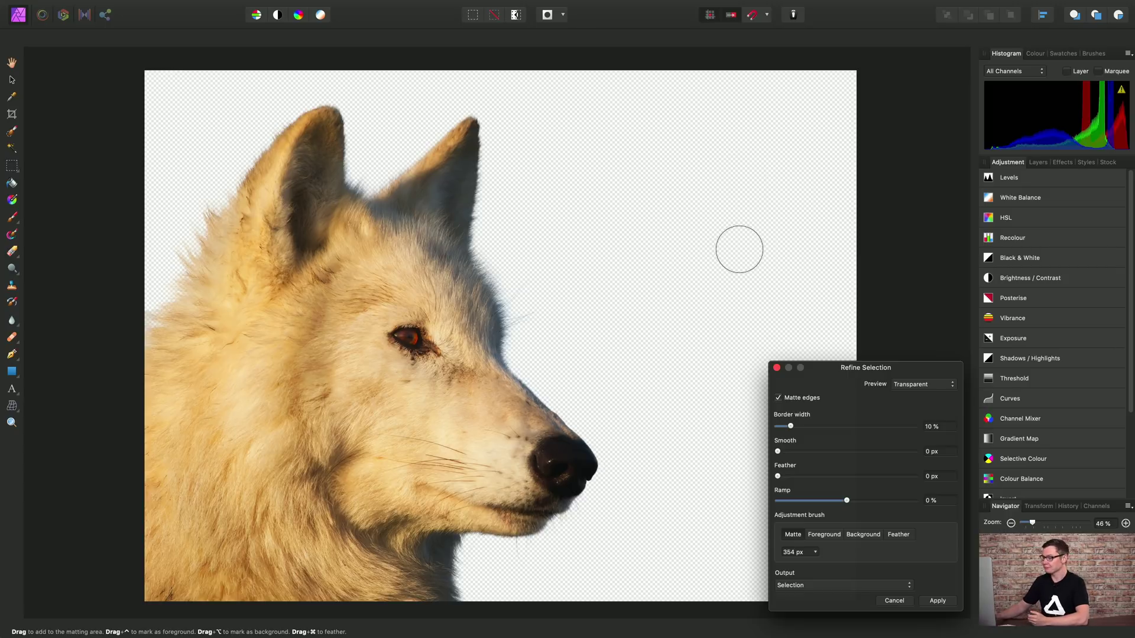
{"action": "left_click", "coordinate": [916, 385]}
{"action": "left_click", "coordinate": [913, 372]}
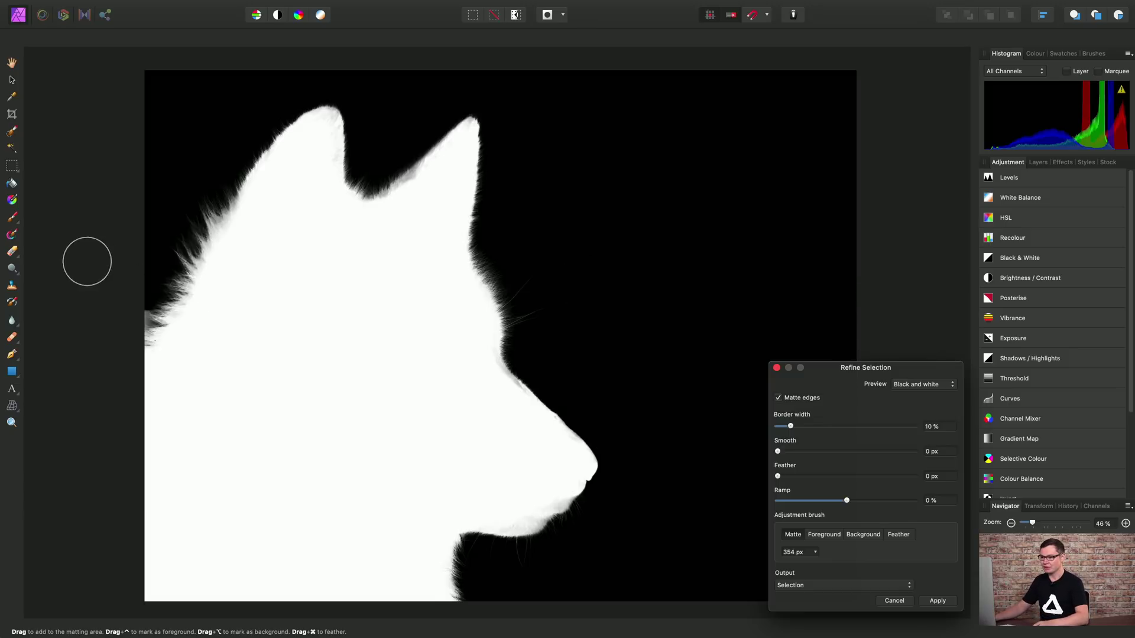
Paint a 113 px Background stroke over the grey fringe by the wolf's left fur
{"action": "scroll", "coordinate": [97, 334], "scroll_direction": "up", "scroll_amount": 5}
{"action": "scroll", "coordinate": [107, 343], "scroll_direction": "up", "scroll_amount": 3}
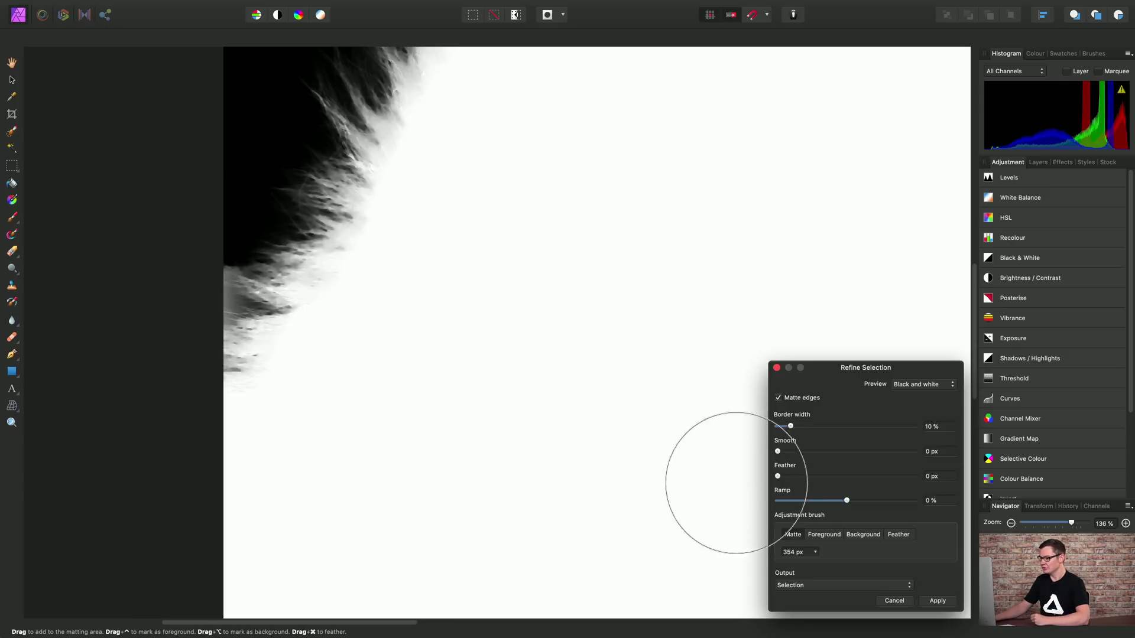
{"action": "left_click", "coordinate": [873, 536]}
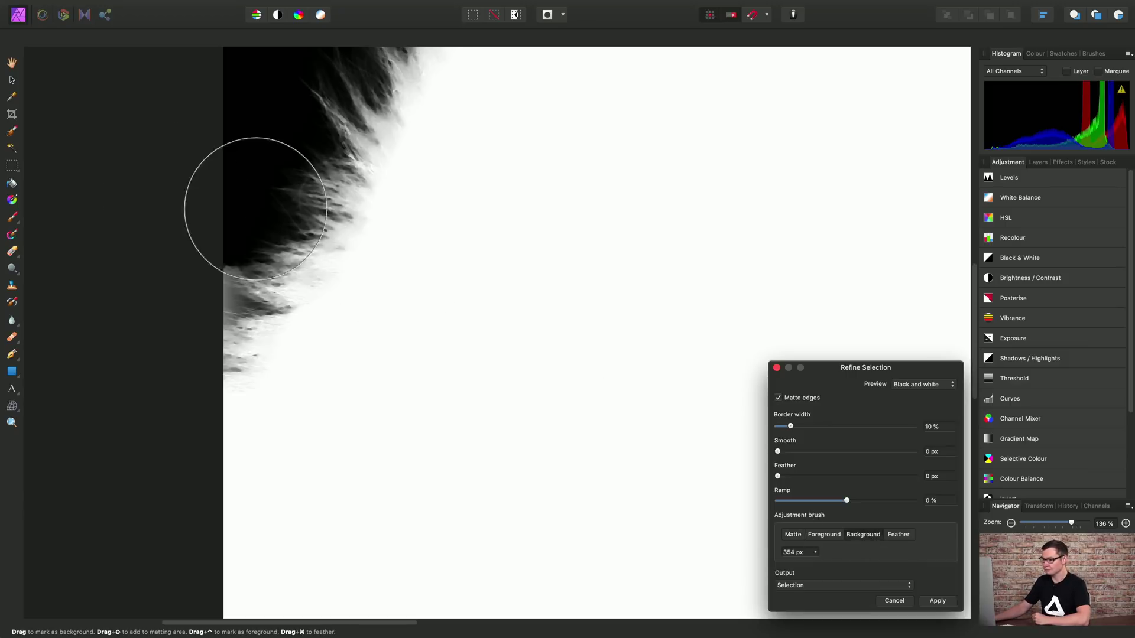
{"action": "key", "text": "bracketleft"}
{"action": "key", "text": "bracketleft"}
{"action": "key", "text": "bracketleft"}
{"action": "key", "text": "bracketleft"}
{"action": "key", "text": "bracketleft"}
{"action": "key", "text": "bracketleft"}
{"action": "key", "text": "bracketleft"}
{"action": "key", "text": "bracketleft"}
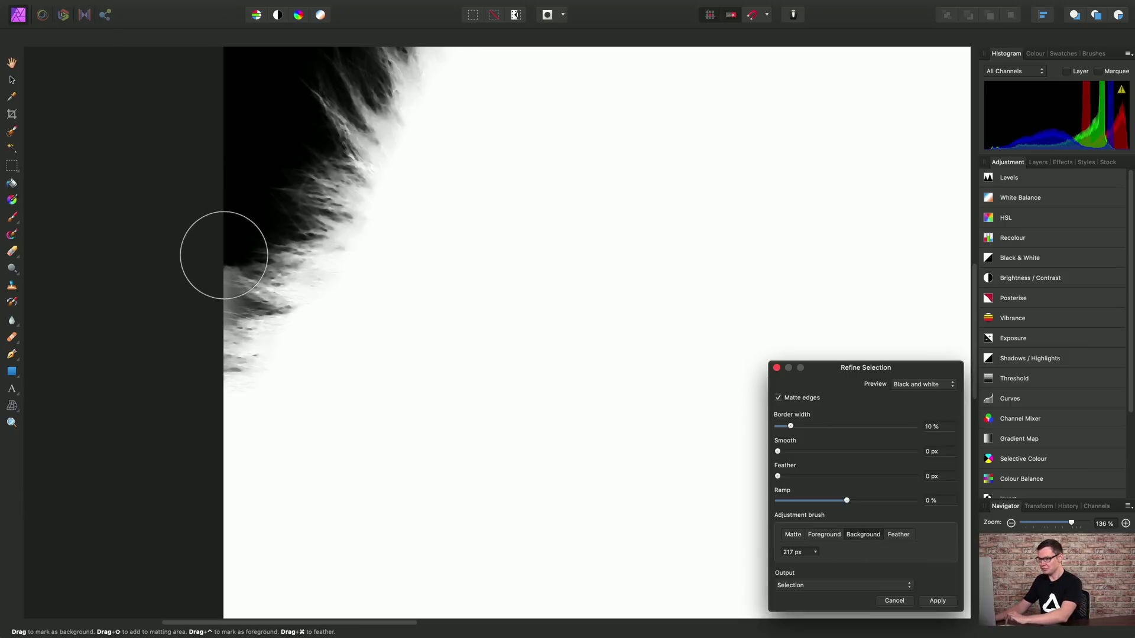
{"action": "key", "text": "bracketleft"}
{"action": "key", "text": "bracketleft"}
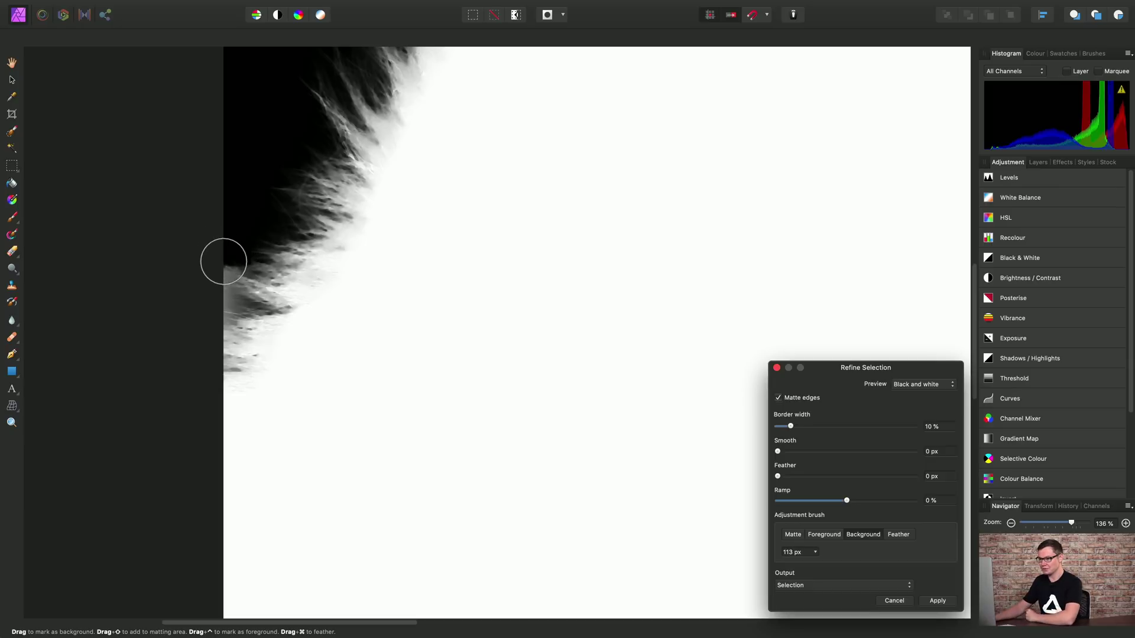
{"action": "mouse_move", "coordinate": [211, 281]}
{"action": "left_mouse_down"}
{"action": "mouse_move", "coordinate": [207, 309]}
{"action": "mouse_move", "coordinate": [225, 260]}
{"action": "mouse_move", "coordinate": [198, 326]}
{"action": "mouse_move", "coordinate": [212, 264]}
{"action": "mouse_move", "coordinate": [224, 257]}
{"action": "mouse_move", "coordinate": [209, 296]}
{"action": "mouse_move", "coordinate": [236, 253]}
{"action": "mouse_move", "coordinate": [201, 284]}
{"action": "mouse_move", "coordinate": [208, 303]}
{"action": "mouse_move", "coordinate": [206, 271]}
{"action": "mouse_move", "coordinate": [229, 245]}
{"action": "mouse_move", "coordinate": [210, 295]}
{"action": "mouse_move", "coordinate": [223, 254]}
{"action": "left_mouse_up"}
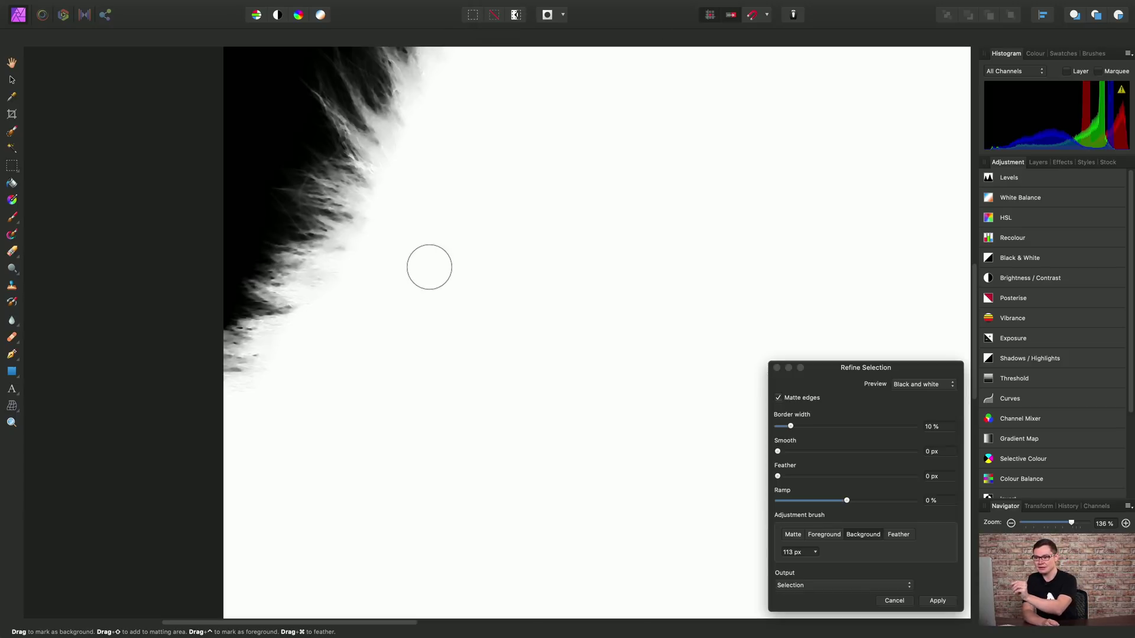
Mark the fur edge between the wolf's ears as foreground
{"action": "scroll", "coordinate": [455, 271], "scroll_direction": "down", "scroll_amount": 3}
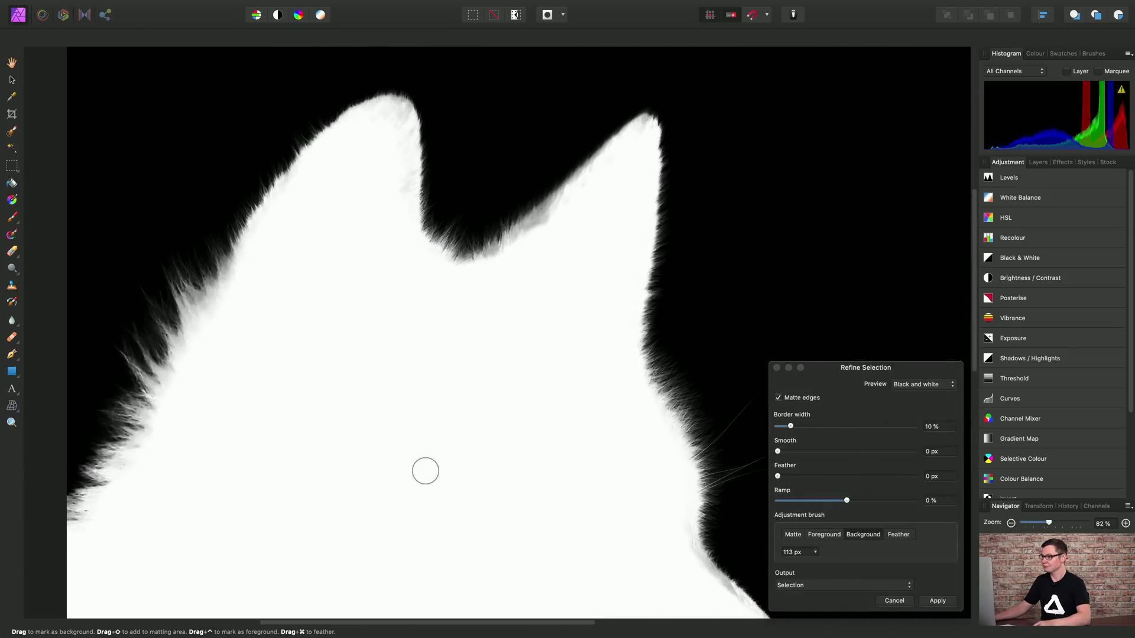
{"action": "scroll", "coordinate": [426, 471], "scroll_direction": "up", "scroll_amount": 3}
{"action": "scroll", "coordinate": [514, 393], "scroll_direction": "up", "scroll_amount": 2}
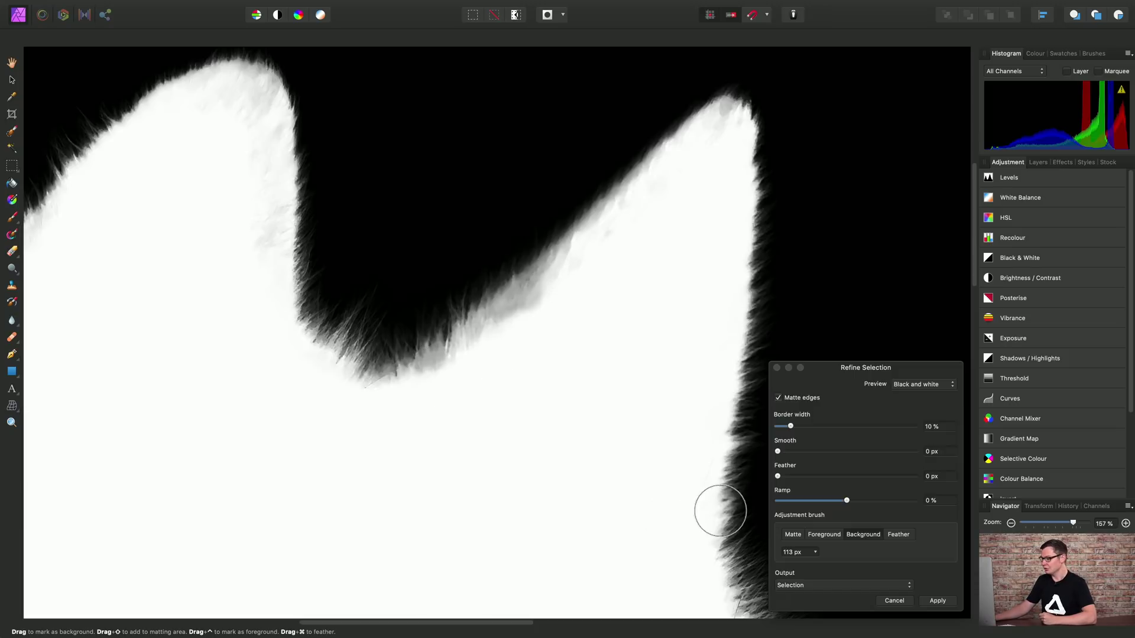
{"action": "left_click", "coordinate": [837, 535]}
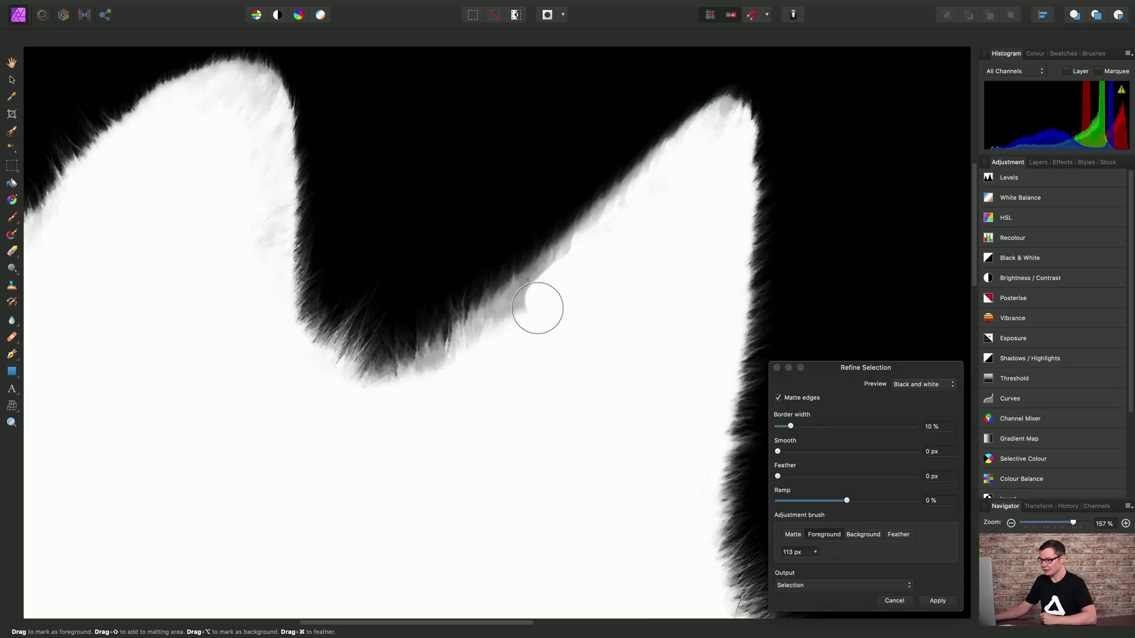
{"action": "mouse_move", "coordinate": [536, 309]}
{"action": "left_mouse_down"}
{"action": "mouse_move", "coordinate": [410, 398]}
{"action": "mouse_move", "coordinate": [600, 267]}
{"action": "mouse_move", "coordinate": [430, 395]}
{"action": "mouse_move", "coordinate": [577, 305]}
{"action": "mouse_move", "coordinate": [609, 309]}
{"action": "left_mouse_up"}
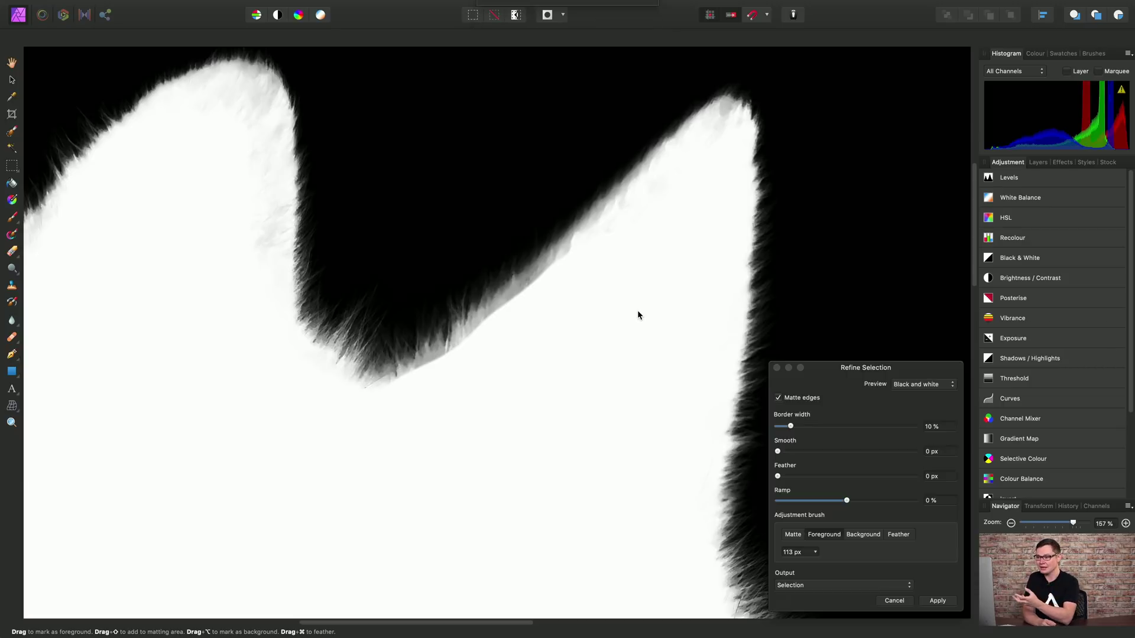
Mark the grey left ear tip and the inside of the left ear as foreground
{"action": "scroll", "coordinate": [626, 304], "scroll_direction": "left", "scroll_amount": 5}
{"action": "scroll", "coordinate": [626, 303], "scroll_direction": "up", "scroll_amount": 2}
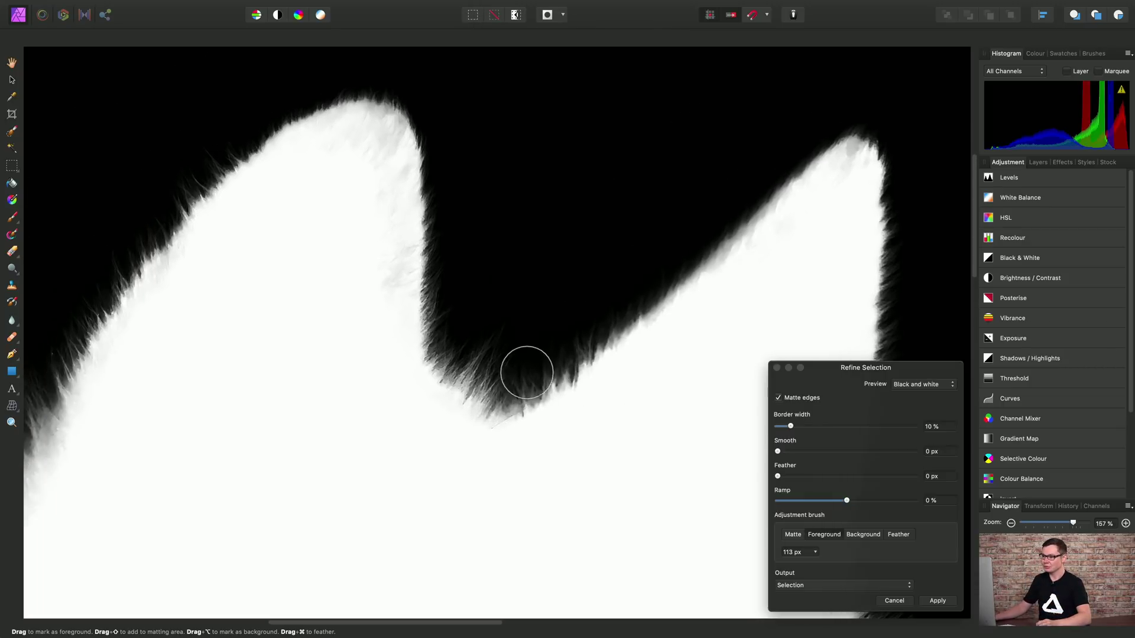
{"action": "scroll", "coordinate": [531, 381], "scroll_direction": "up", "scroll_amount": 2}
{"action": "scroll", "coordinate": [531, 381], "scroll_direction": "left", "scroll_amount": 1}
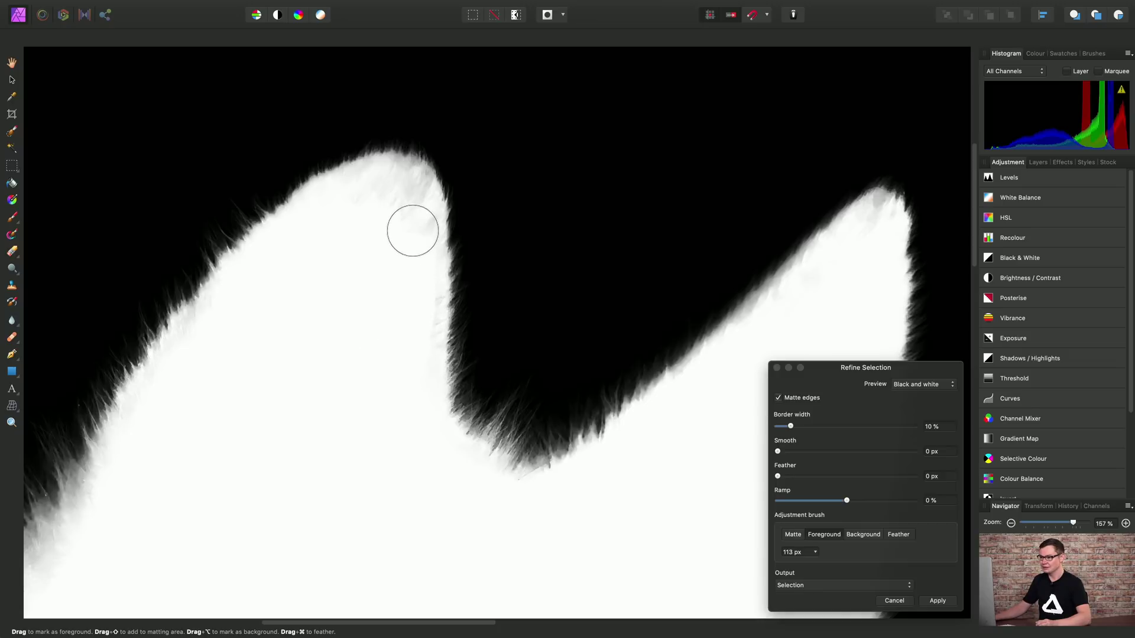
{"action": "mouse_move", "coordinate": [413, 227]}
{"action": "left_mouse_down"}
{"action": "mouse_move", "coordinate": [379, 194]}
{"action": "mouse_move", "coordinate": [356, 202]}
{"action": "mouse_move", "coordinate": [402, 213]}
{"action": "left_mouse_up"}
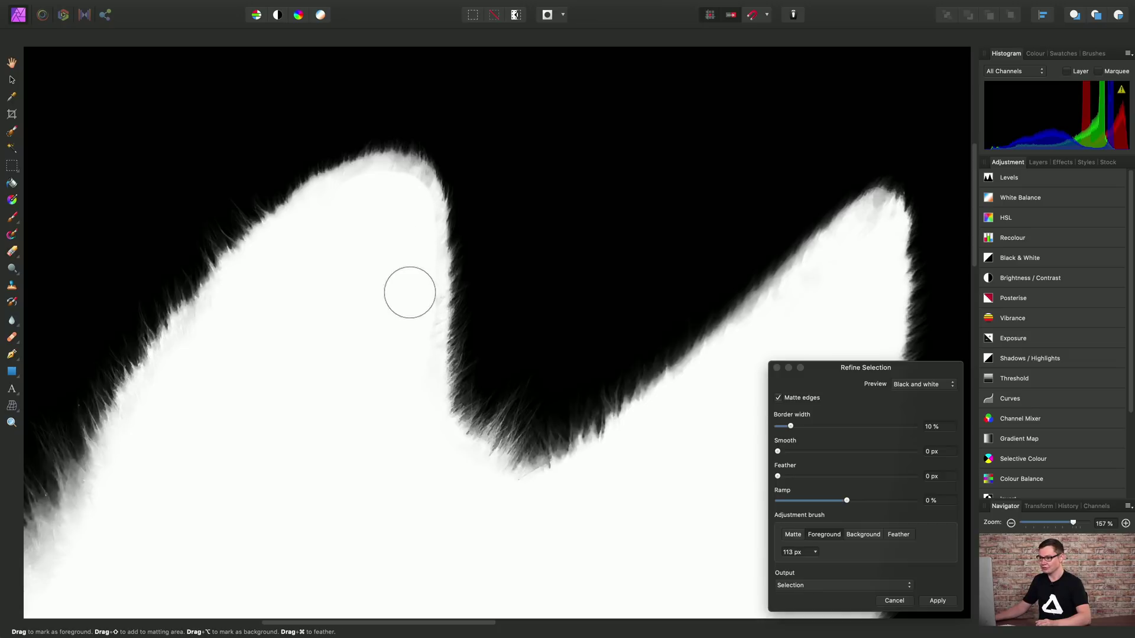
{"action": "left_click_drag", "start_coordinate": [409, 296], "coordinate": [405, 375]}
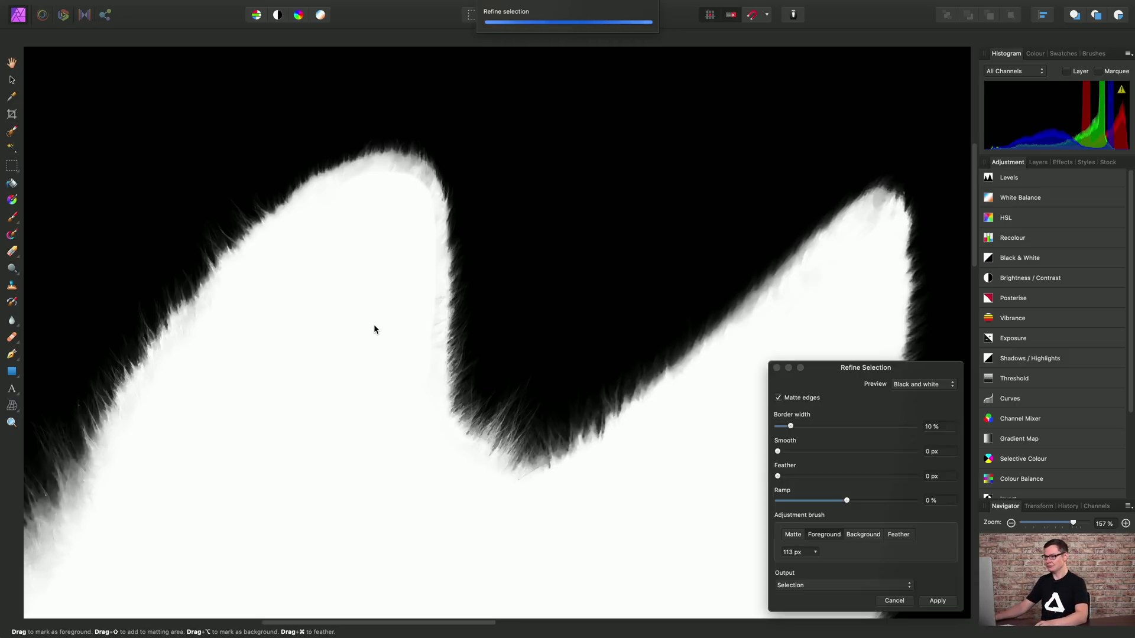
{"action": "scroll", "coordinate": [342, 287], "scroll_direction": "right", "scroll_amount": 5}
{"action": "scroll", "coordinate": [341, 287], "scroll_direction": "down", "scroll_amount": 3}
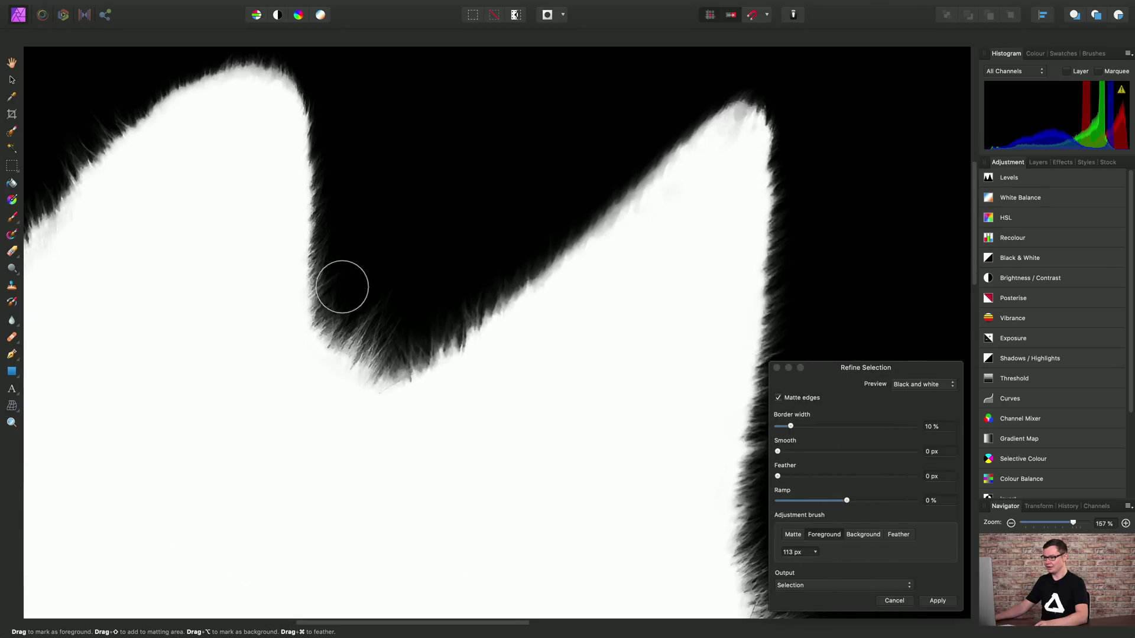
Refine the matte along the wolf's face edge and the fur near the forehead
{"action": "scroll", "coordinate": [341, 286], "scroll_direction": "down", "scroll_amount": 5}
{"action": "scroll", "coordinate": [341, 286], "scroll_direction": "right", "scroll_amount": 3}
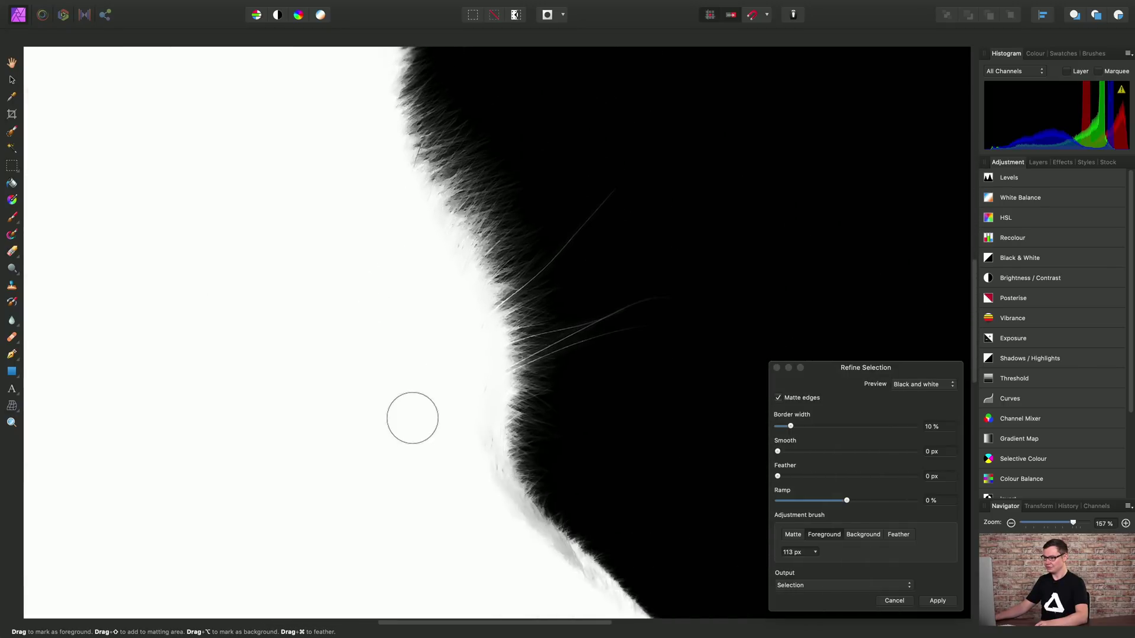
{"action": "scroll", "coordinate": [409, 406], "scroll_direction": "down", "scroll_amount": 5}
{"action": "scroll", "coordinate": [409, 406], "scroll_direction": "right", "scroll_amount": 3}
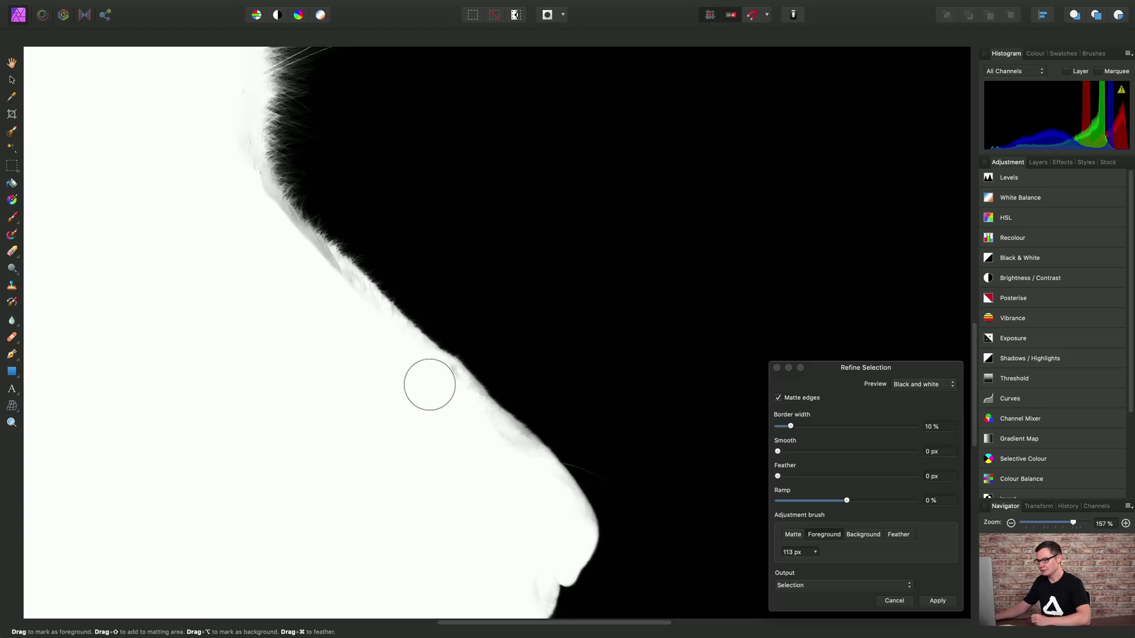
{"action": "left_click_drag", "start_coordinate": [430, 385], "coordinate": [529, 481]}
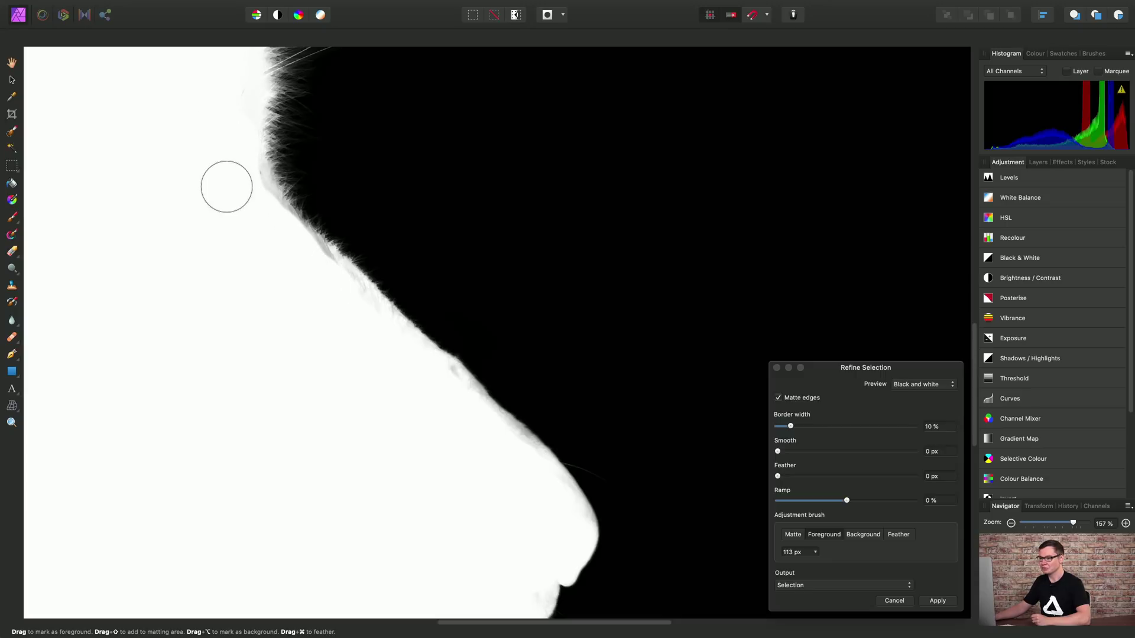
{"action": "mouse_move", "coordinate": [227, 187]}
{"action": "left_mouse_down"}
{"action": "mouse_move", "coordinate": [215, 198]}
{"action": "mouse_move", "coordinate": [223, 228]}
{"action": "left_mouse_up"}
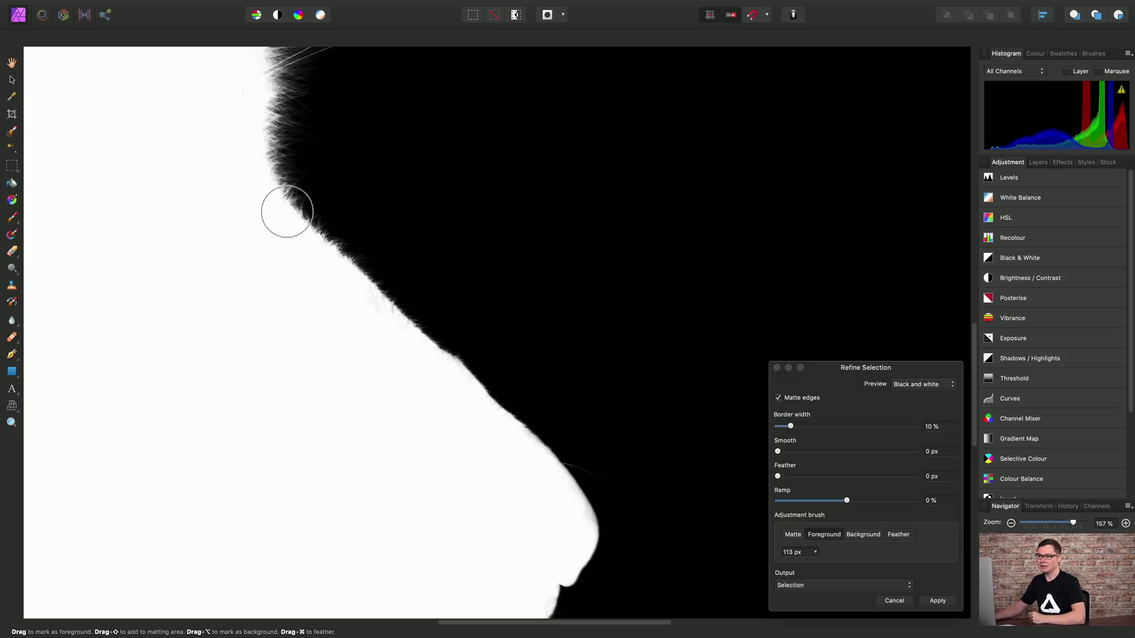
Refine the matte along the fur under the jaw and chin, then fit the mask in view
{"action": "scroll", "coordinate": [506, 354], "scroll_direction": "down", "scroll_amount": 5}
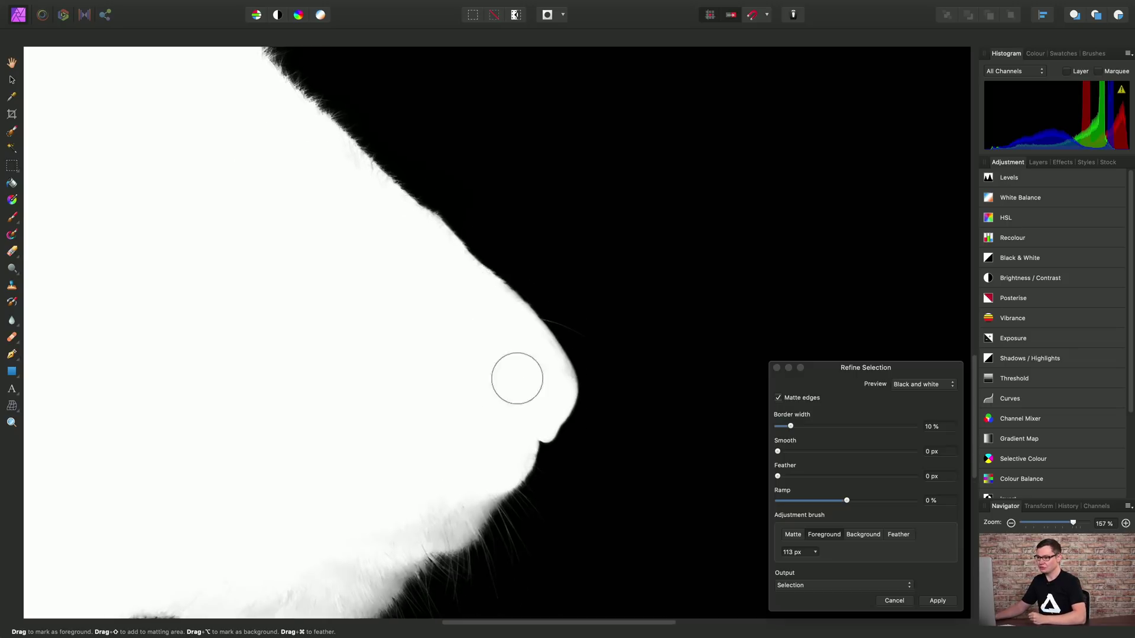
{"action": "scroll", "coordinate": [534, 339], "scroll_direction": "down", "scroll_amount": 5}
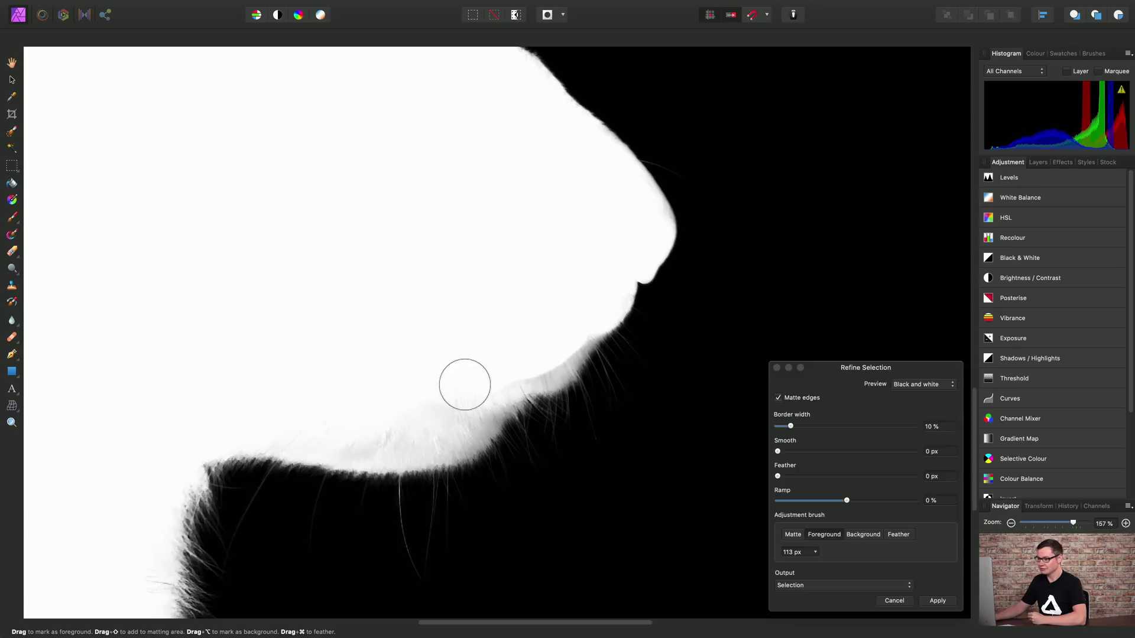
{"action": "mouse_move", "coordinate": [462, 387]}
{"action": "left_mouse_down"}
{"action": "mouse_move", "coordinate": [420, 426]}
{"action": "mouse_move", "coordinate": [335, 437]}
{"action": "mouse_move", "coordinate": [279, 425]}
{"action": "left_mouse_up"}
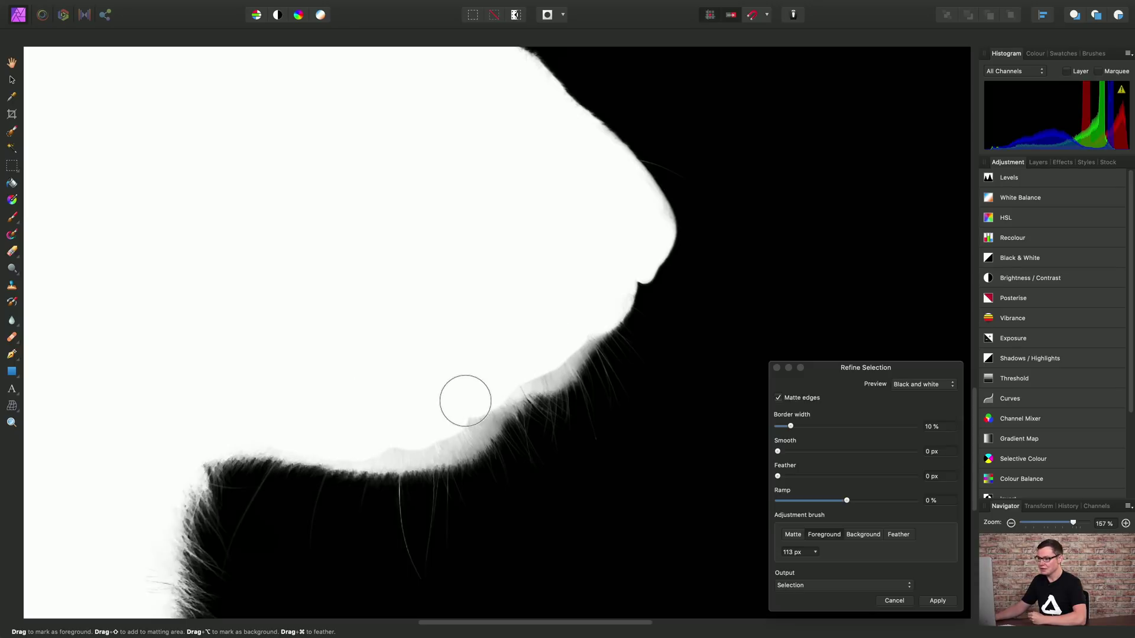
{"action": "mouse_move", "coordinate": [464, 402]}
{"action": "left_mouse_down"}
{"action": "mouse_move", "coordinate": [431, 431]}
{"action": "mouse_move", "coordinate": [359, 432]}
{"action": "left_mouse_up"}
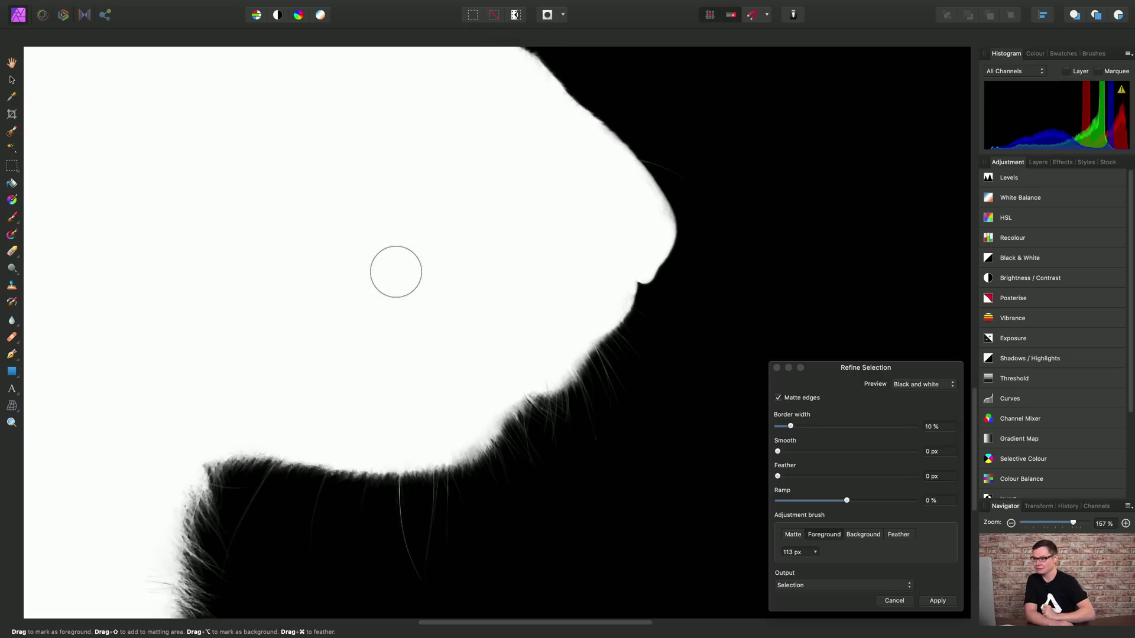
{"action": "scroll", "coordinate": [653, 425], "scroll_direction": "down", "scroll_amount": 5}
{"action": "scroll", "coordinate": [654, 426], "scroll_direction": "left", "scroll_amount": 5}
{"action": "scroll", "coordinate": [415, 334], "scroll_direction": "left", "scroll_amount": 3}
{"action": "scroll", "coordinate": [507, 352], "scroll_direction": "up", "scroll_amount": 10}
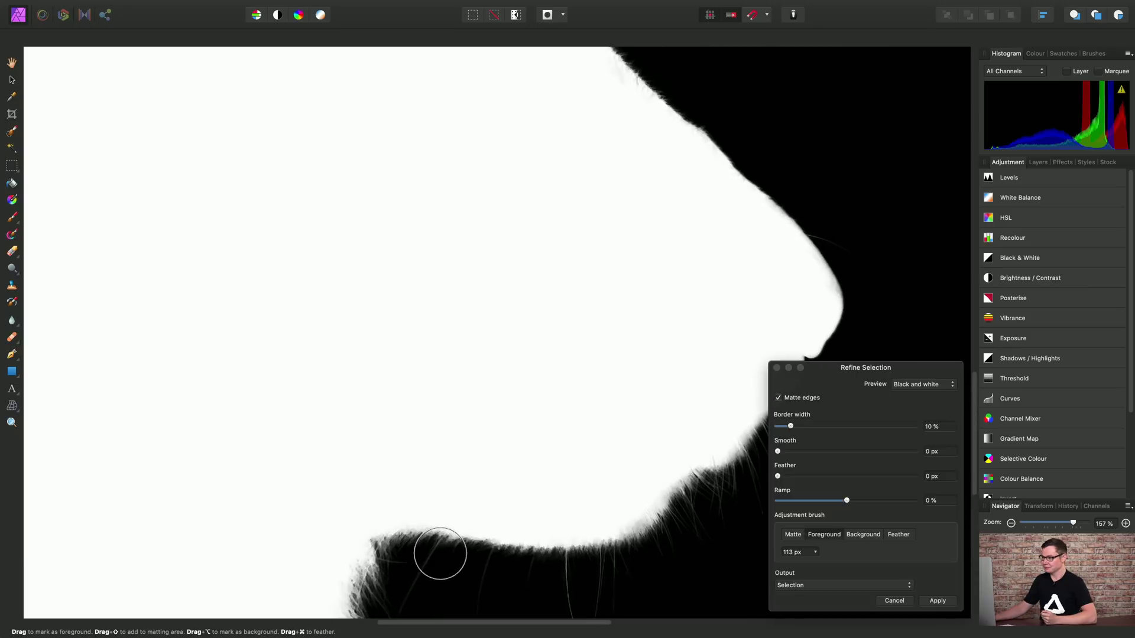
{"action": "key", "text": "super+0"}
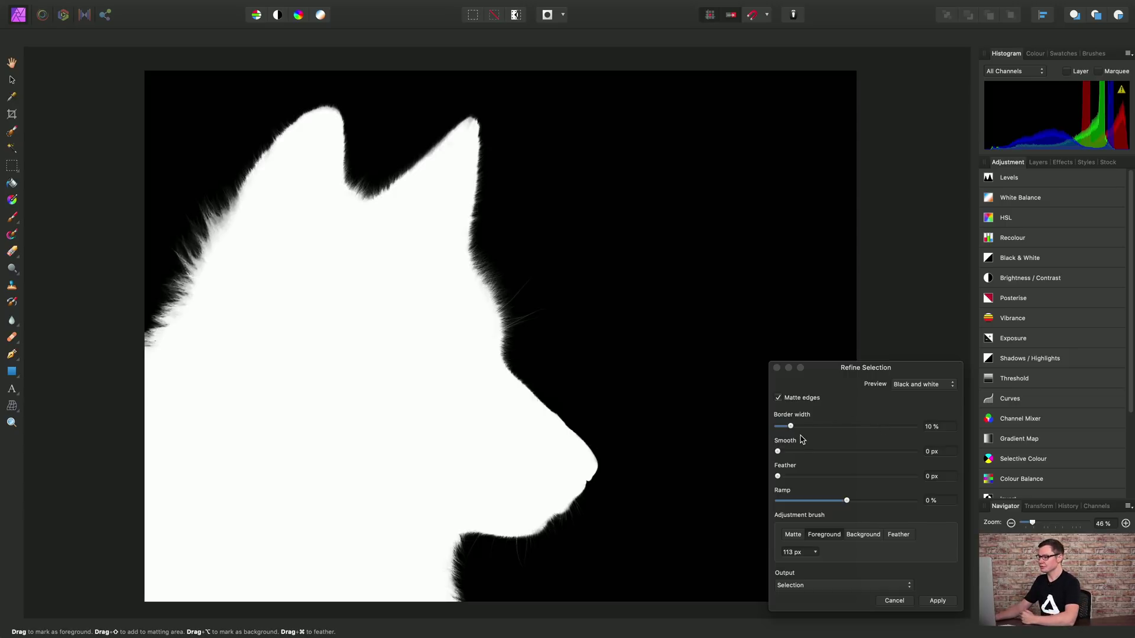
Set the Refine Selection border width to about 73%
{"action": "left_click_drag", "start_coordinate": [791, 426], "coordinate": [882, 434]}
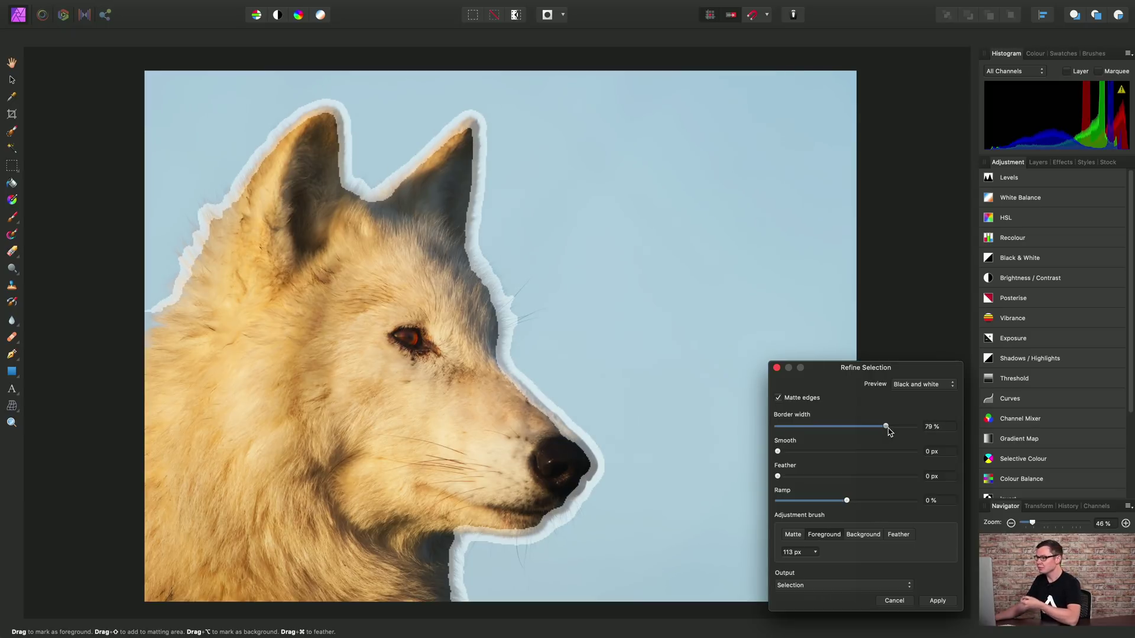
{"action": "mouse_move", "coordinate": [889, 431]}
{"action": "left_mouse_down"}
{"action": "mouse_move", "coordinate": [873, 434]}
{"action": "mouse_move", "coordinate": [883, 435]}
{"action": "left_mouse_up"}
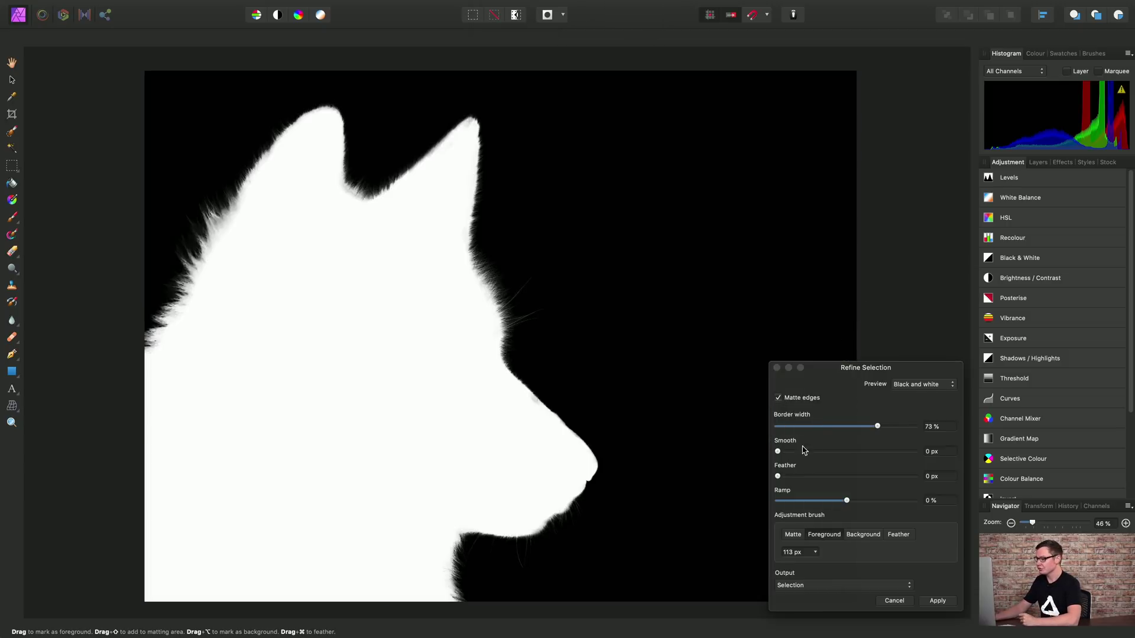
{"action": "left_click", "coordinate": [788, 452]}
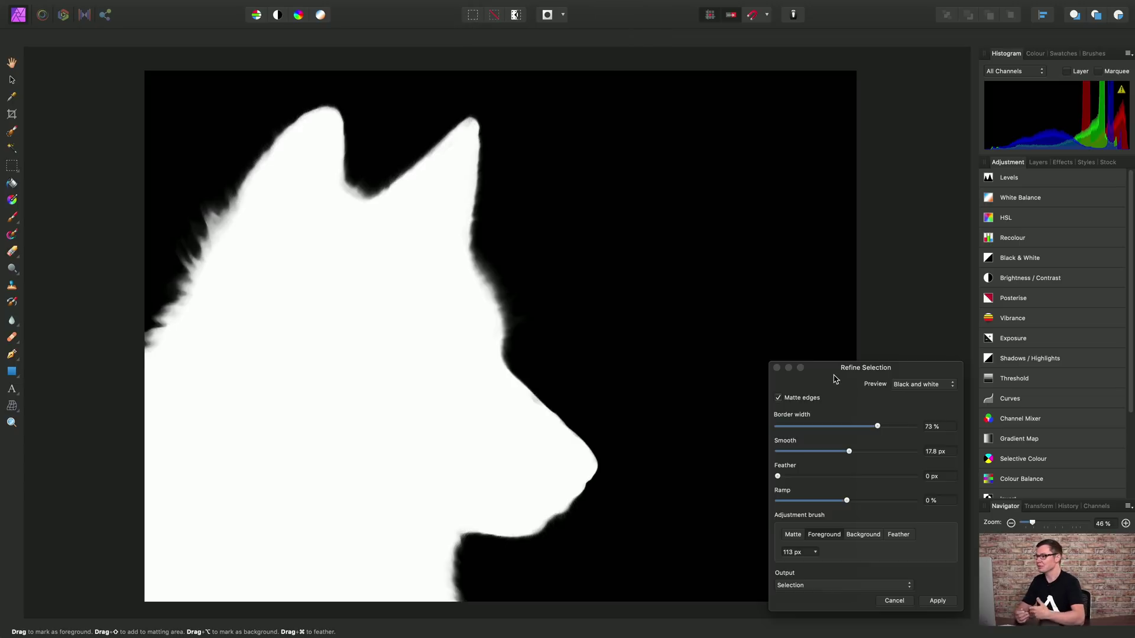
{"action": "left_click_drag", "start_coordinate": [849, 452], "coordinate": [840, 453]}
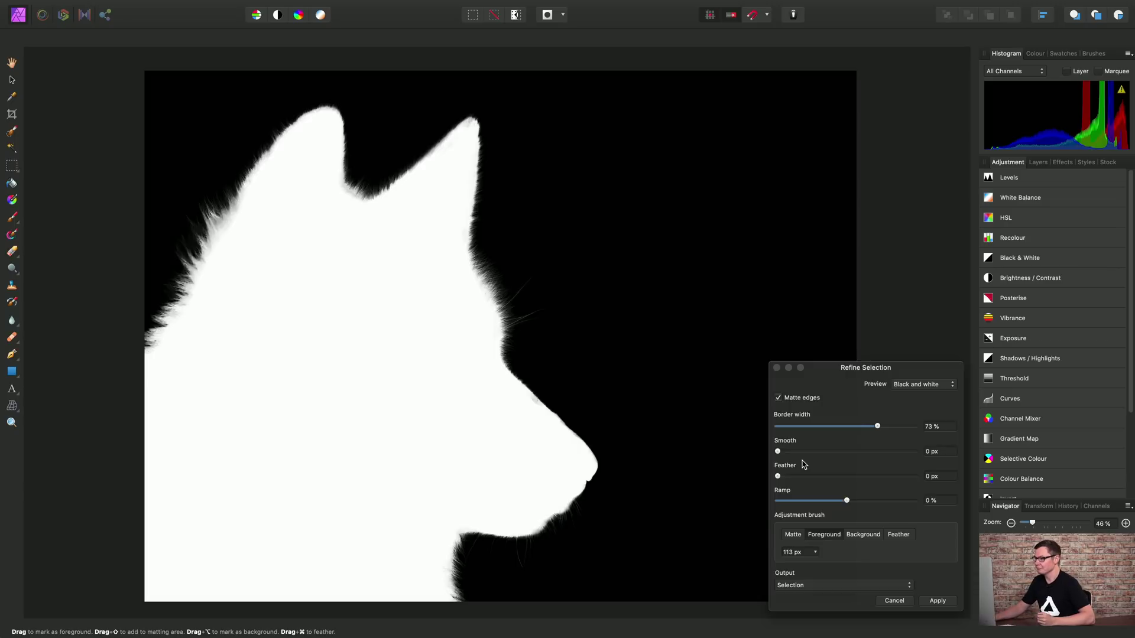
{"action": "left_click_drag", "start_coordinate": [778, 477], "coordinate": [831, 477]}
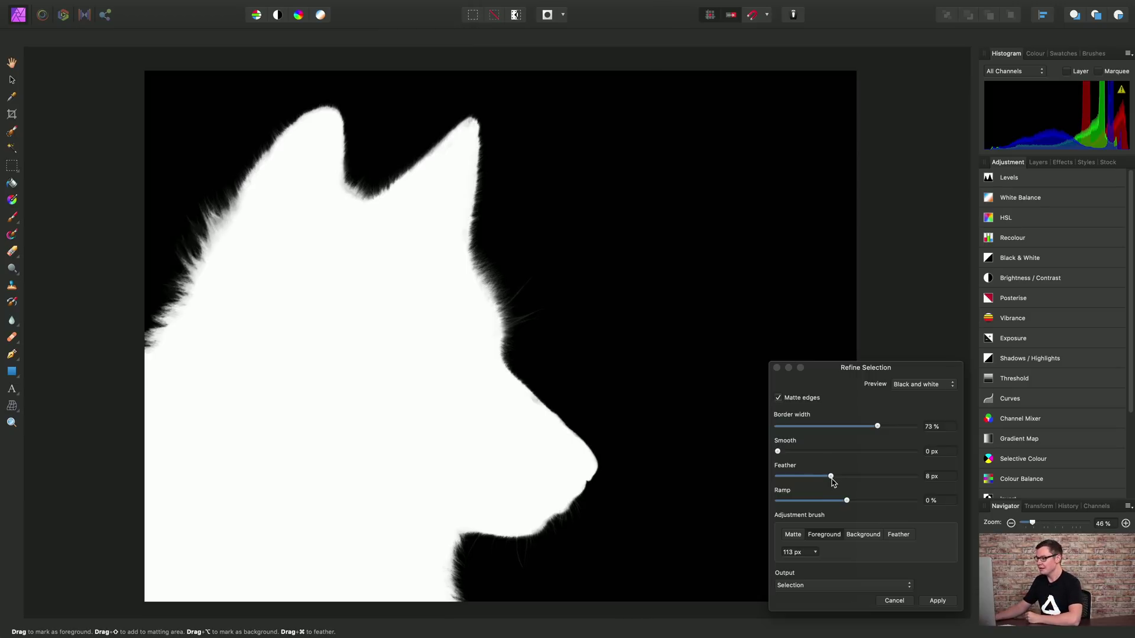
{"action": "left_click_drag", "start_coordinate": [831, 478], "coordinate": [772, 479]}
{"action": "left_click_drag", "start_coordinate": [846, 501], "coordinate": [858, 501]}
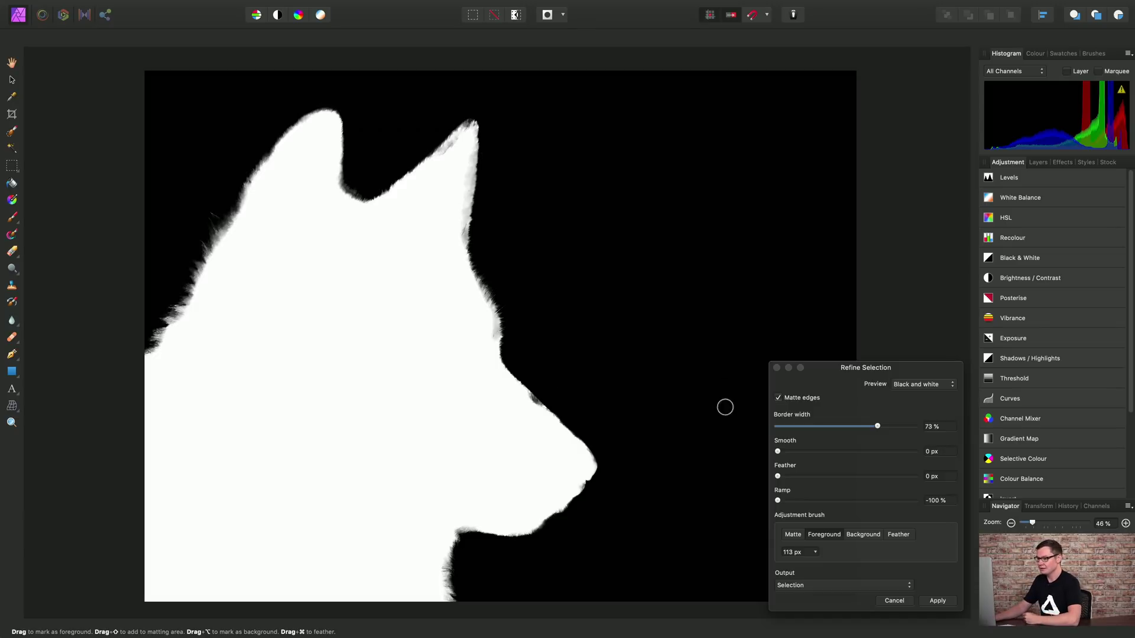
{"action": "left_click_drag", "start_coordinate": [777, 501], "coordinate": [811, 501]}
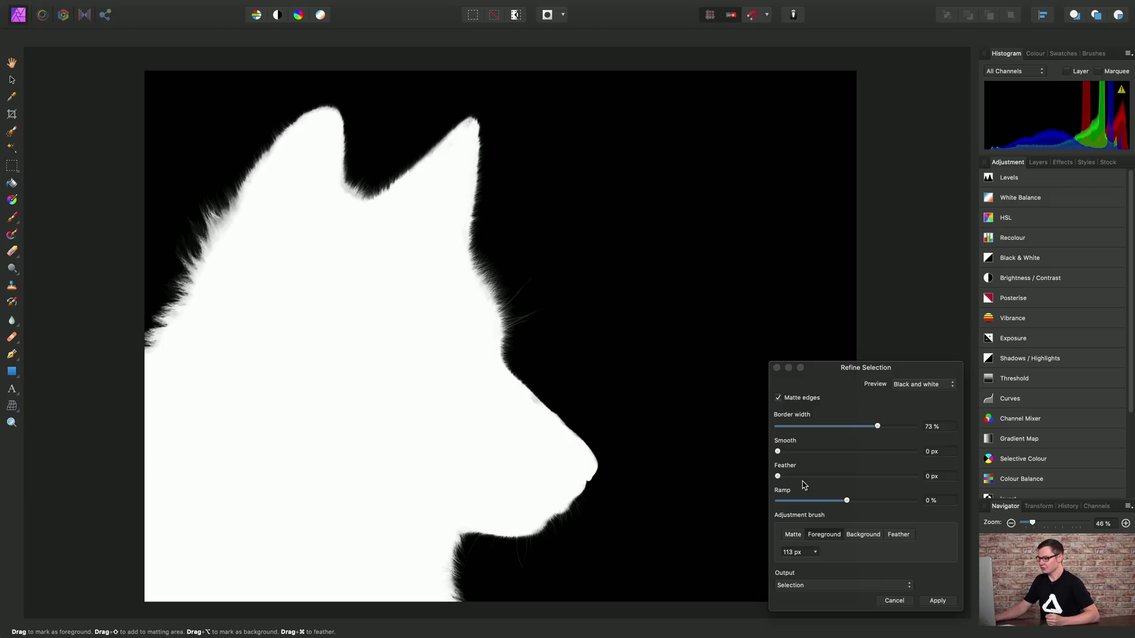
Keep Selection as the output and apply the refined edges
{"action": "left_click", "coordinate": [871, 586]}
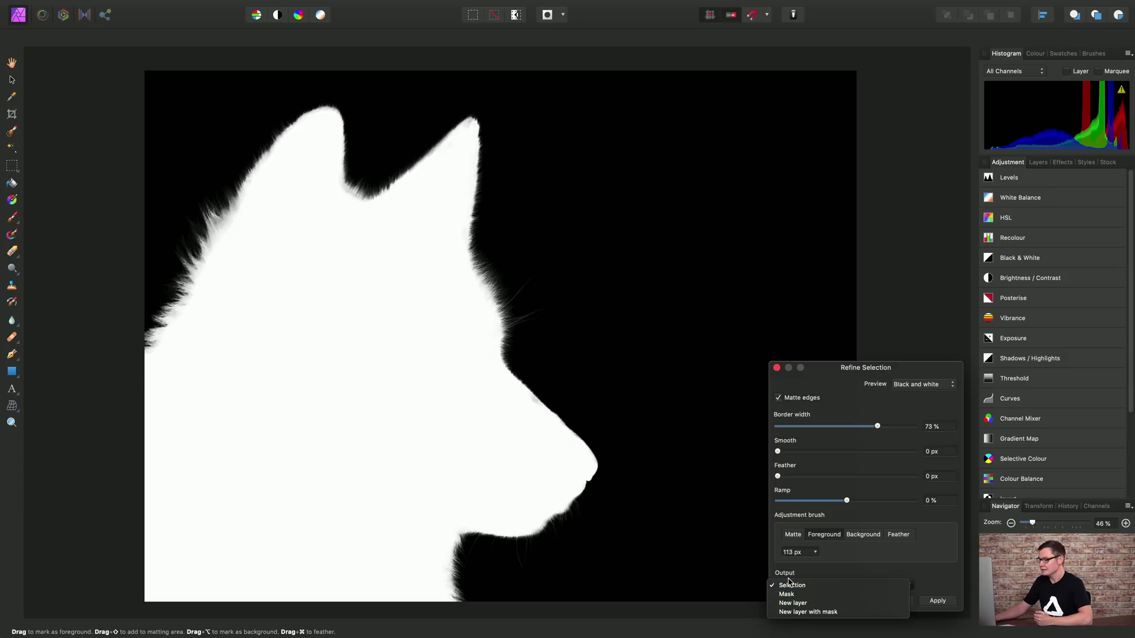
{"action": "left_click", "coordinate": [808, 584]}
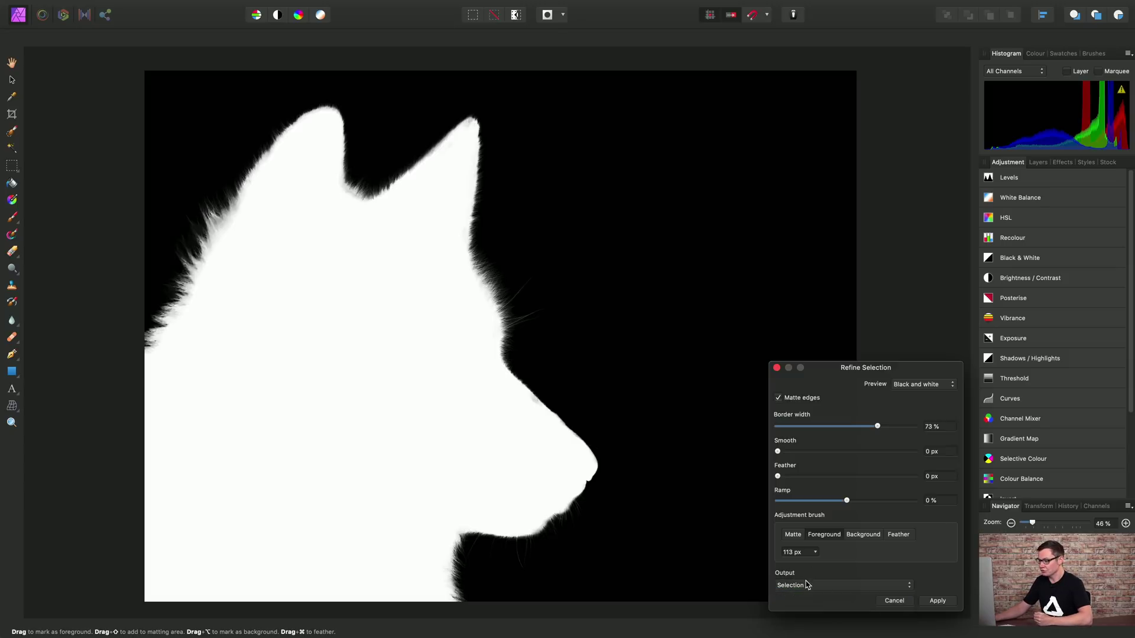
{"action": "left_click", "coordinate": [940, 601]}
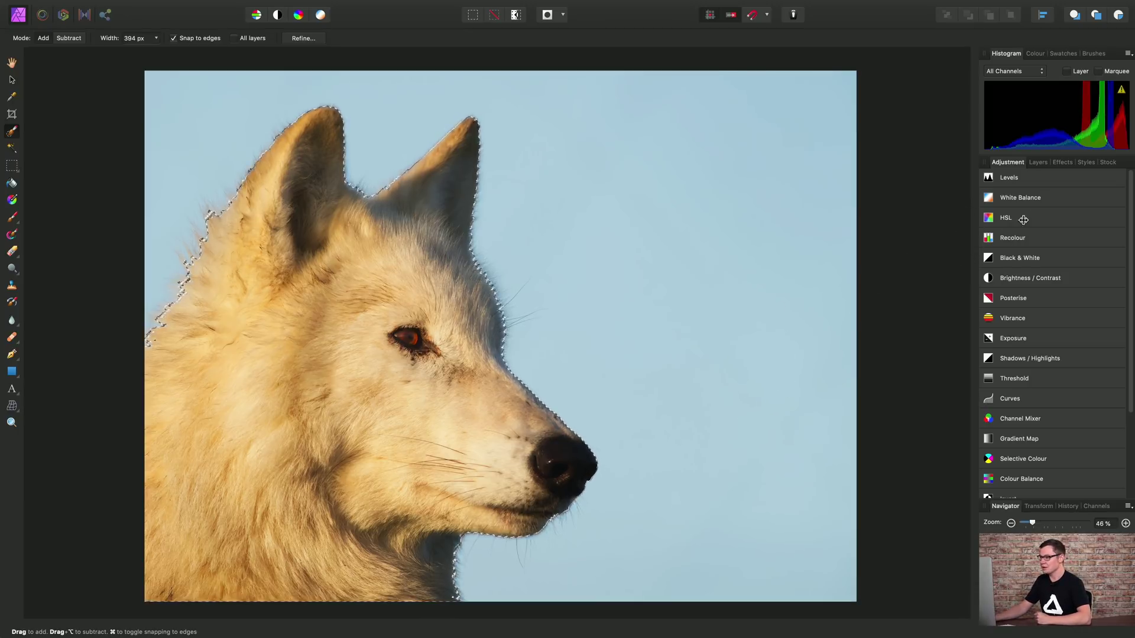
Mask the wolf layer with the refined selection, then deselect
{"action": "left_click", "coordinate": [1039, 163]}
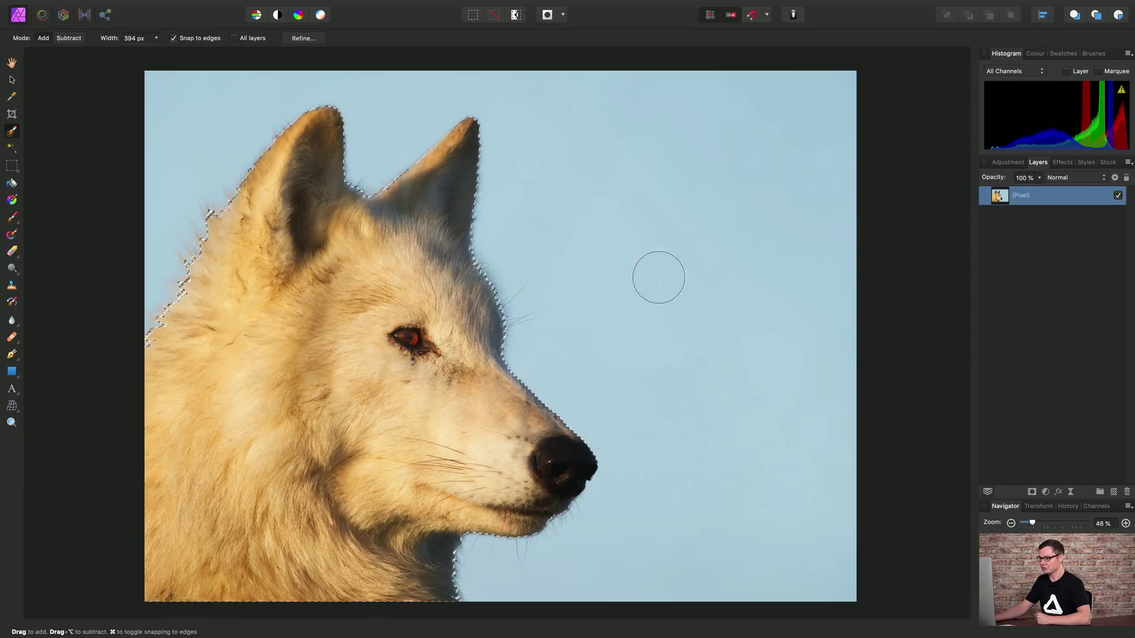
{"action": "left_click", "coordinate": [1031, 492]}
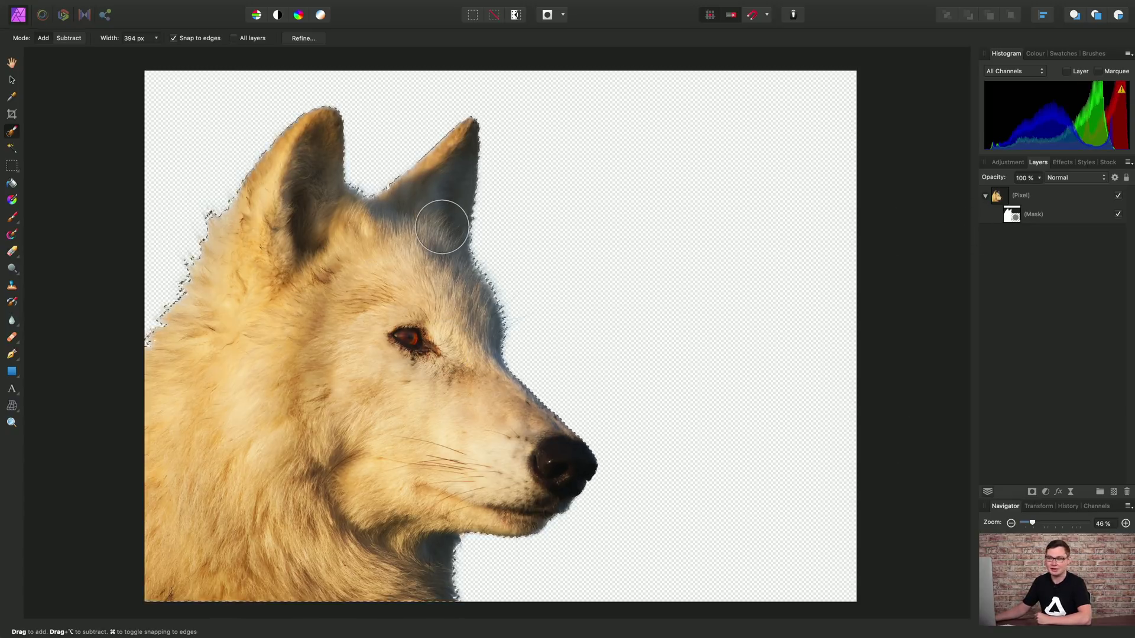
{"action": "mouse_move", "coordinate": [301, 3]}
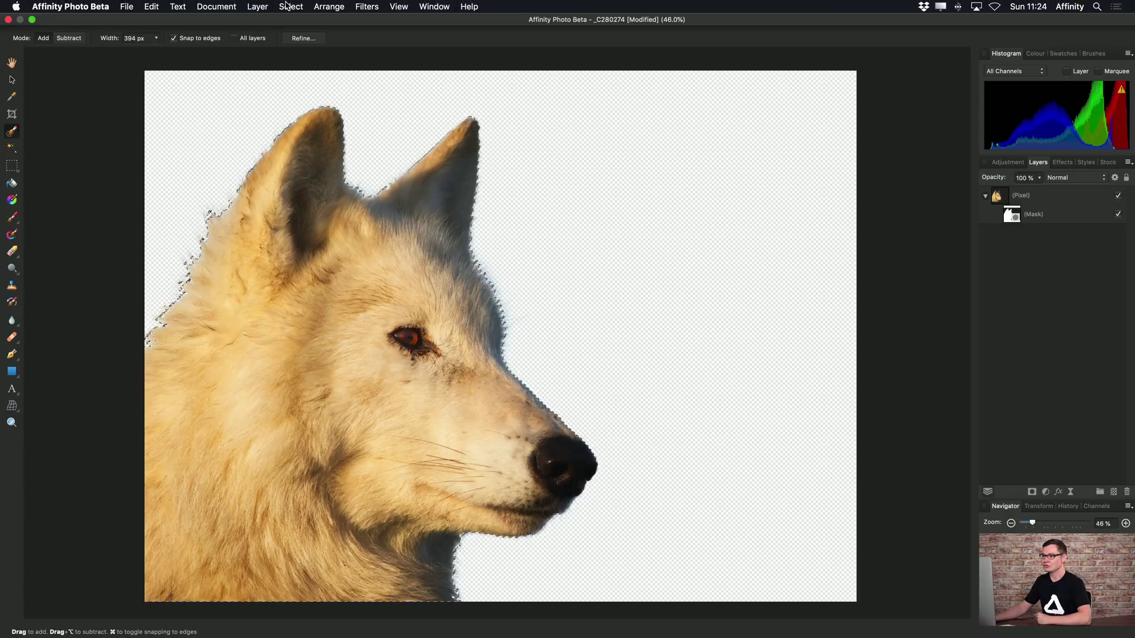
{"action": "left_click", "coordinate": [288, 7]}
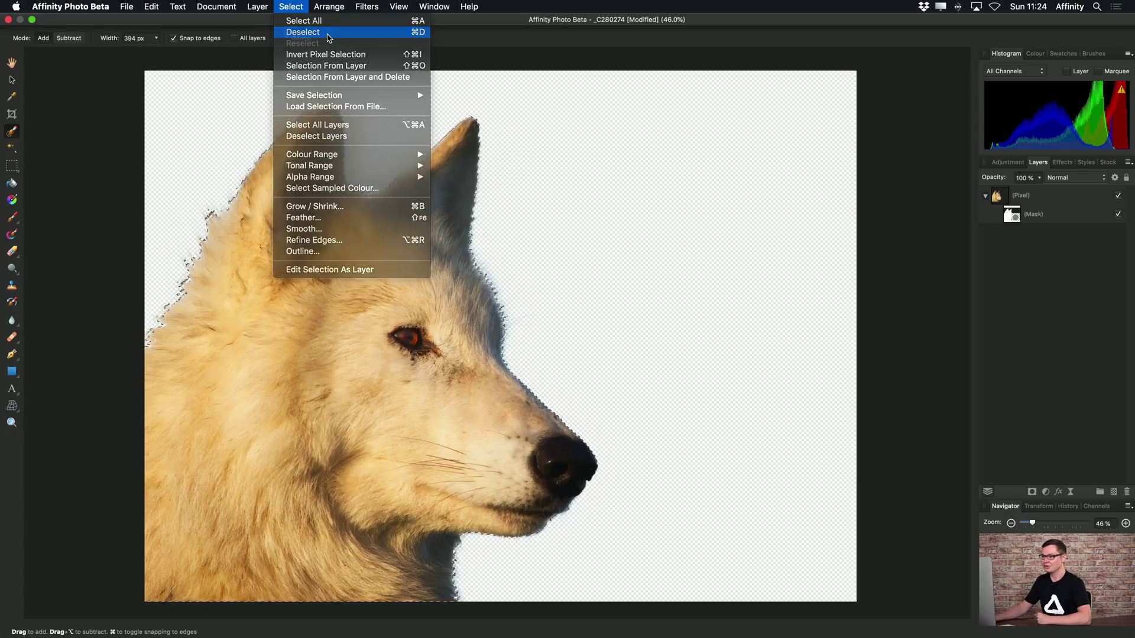
{"action": "left_click", "coordinate": [329, 33]}
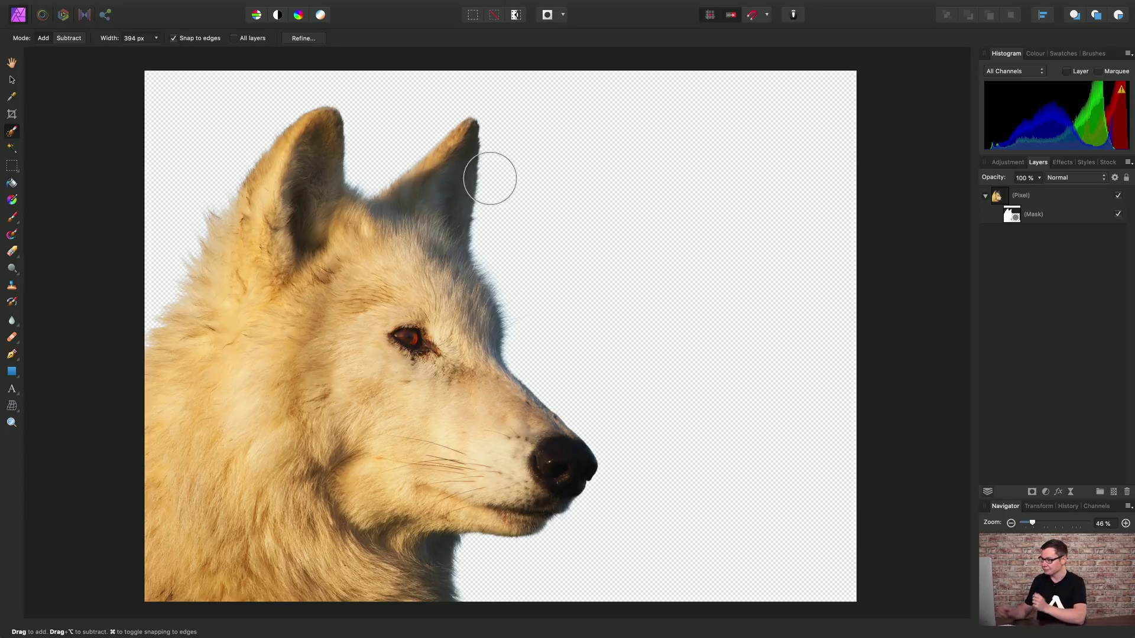
Add a white fill layer and move it beneath the wolf's layer
{"action": "mouse_move", "coordinate": [325, 5]}
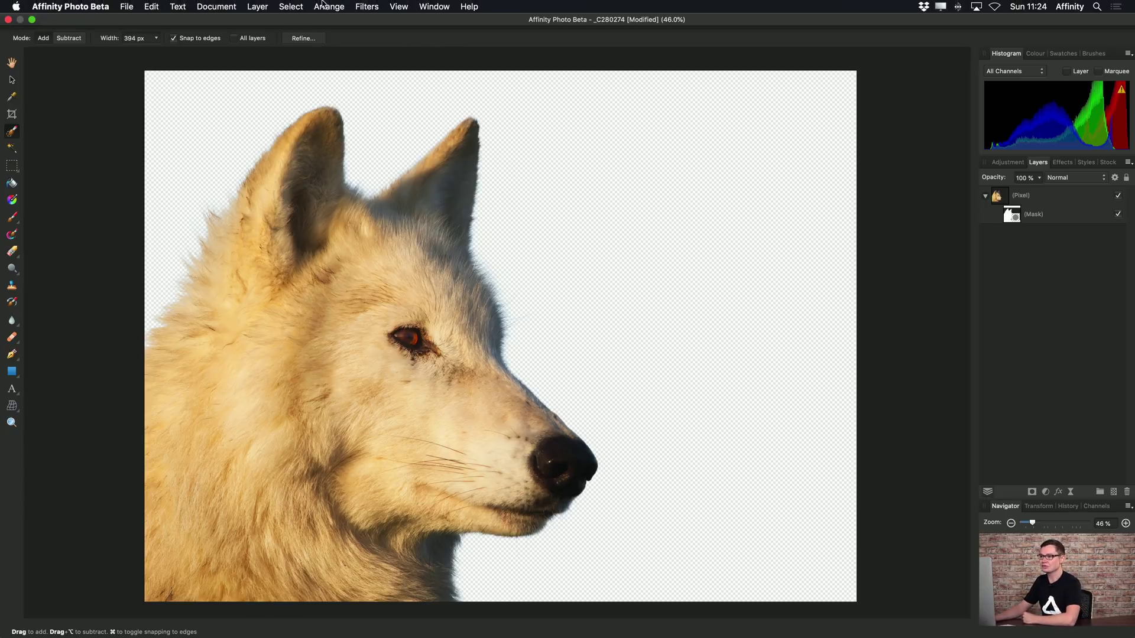
{"action": "left_click", "coordinate": [260, 6]}
{"action": "left_click", "coordinate": [292, 97]}
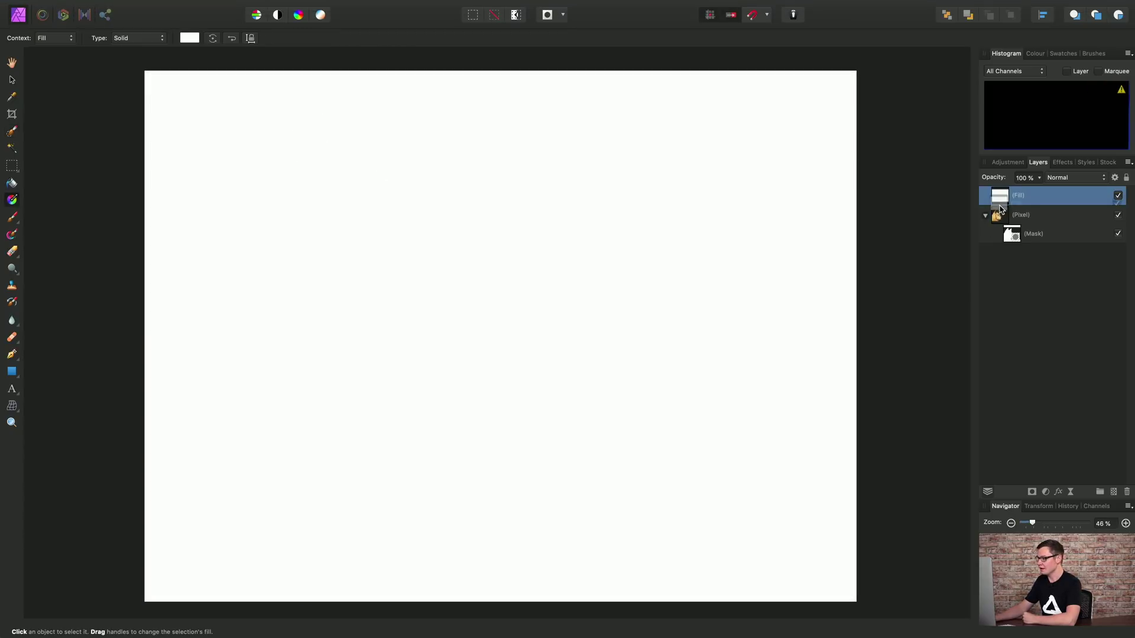
{"action": "left_click_drag", "start_coordinate": [999, 212], "coordinate": [999, 235]}
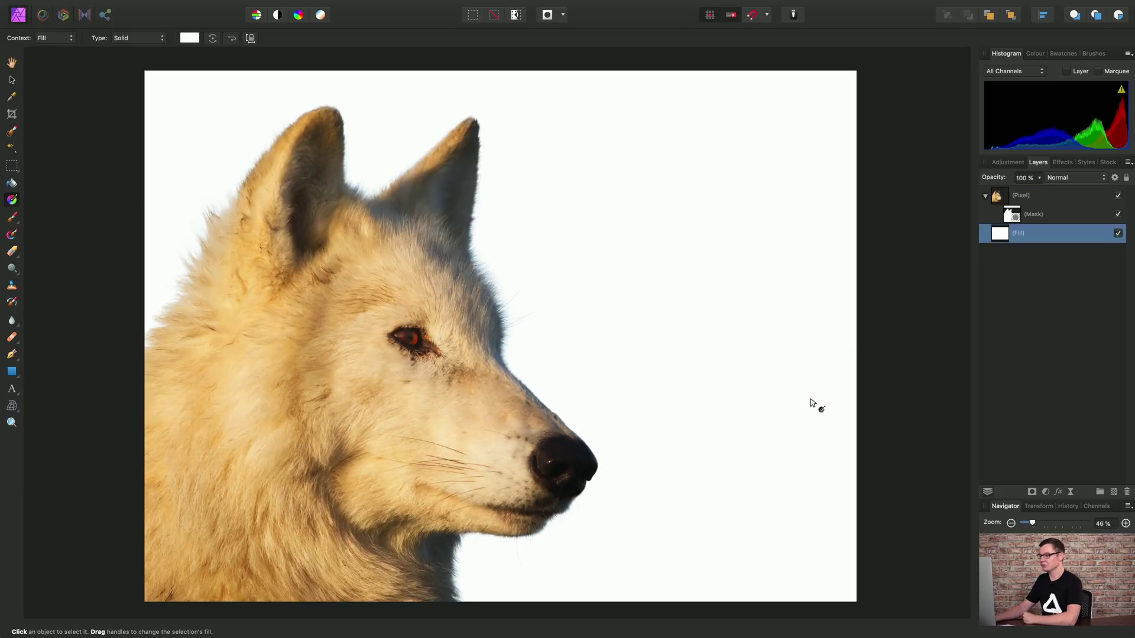